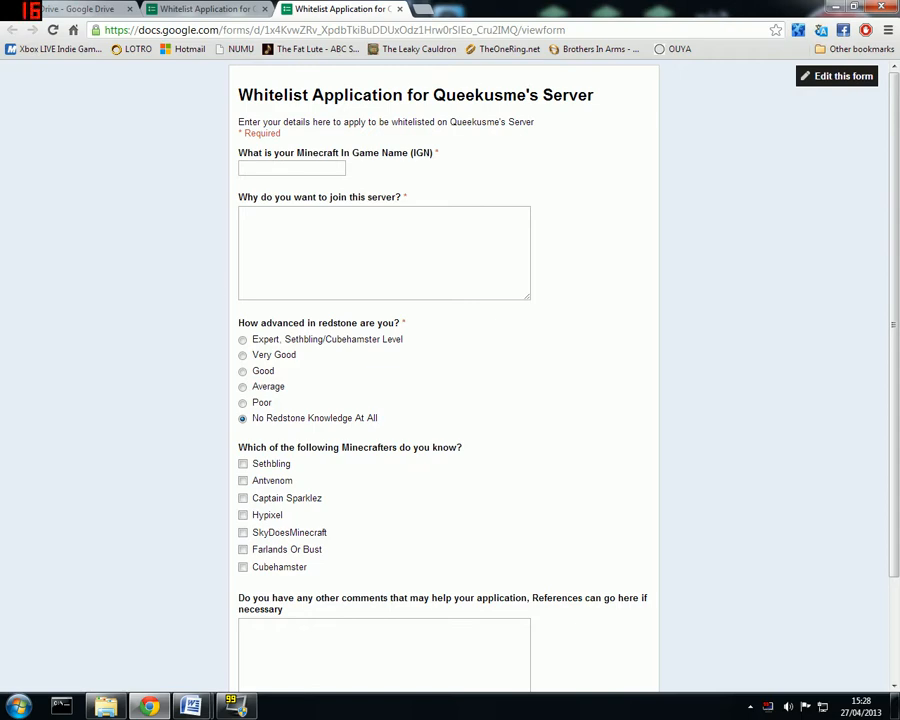
Enter "Kintick" as the Minecraft in-game name and "Well it's my server derr" as the reason for joining.
scroll(284, 196, down, 3)
scroll(284, 196, up, 3)
click(285, 168)
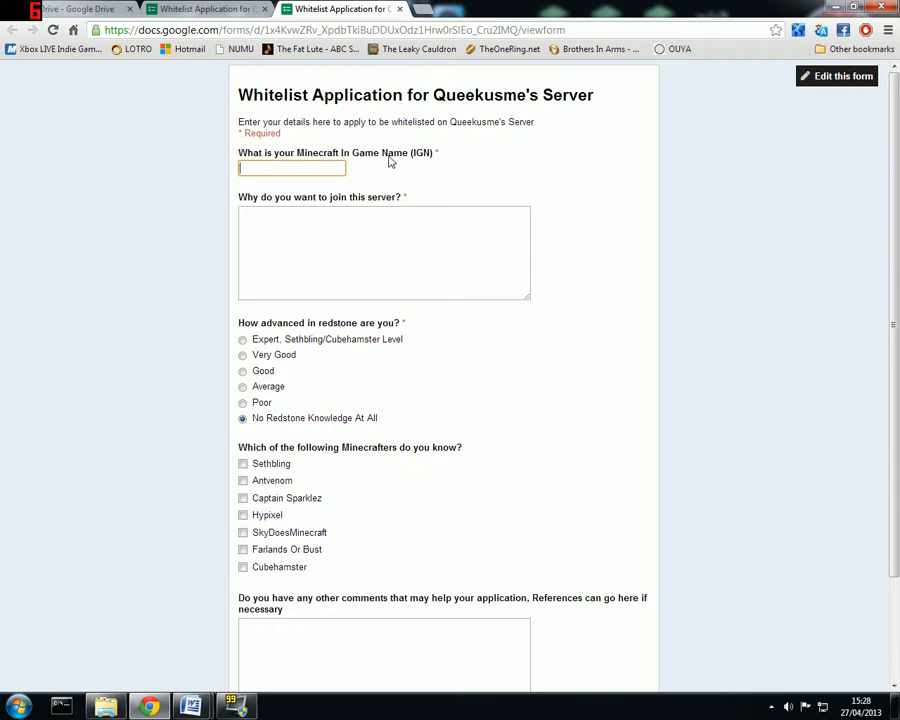
text(Kintick)
key(Tab)
text(W)
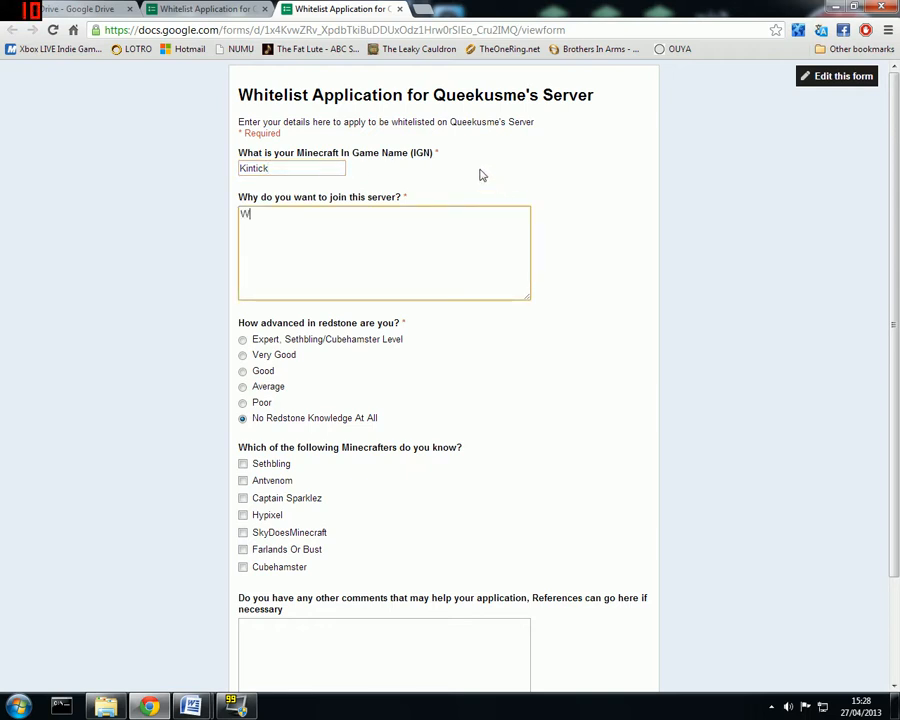
text(ell it's my server d)
text(en)
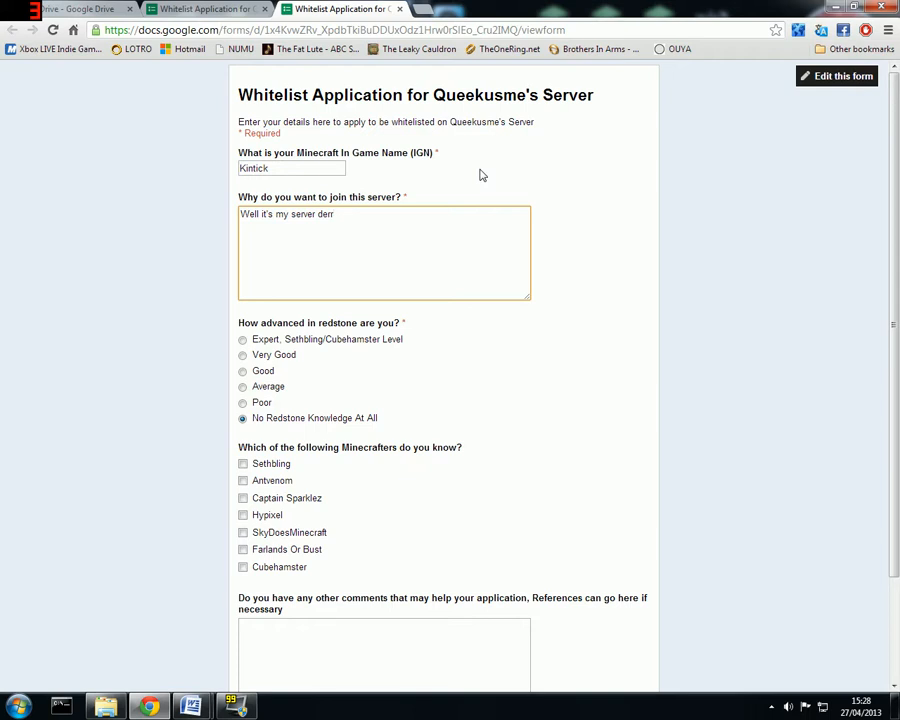
click(592, 237)
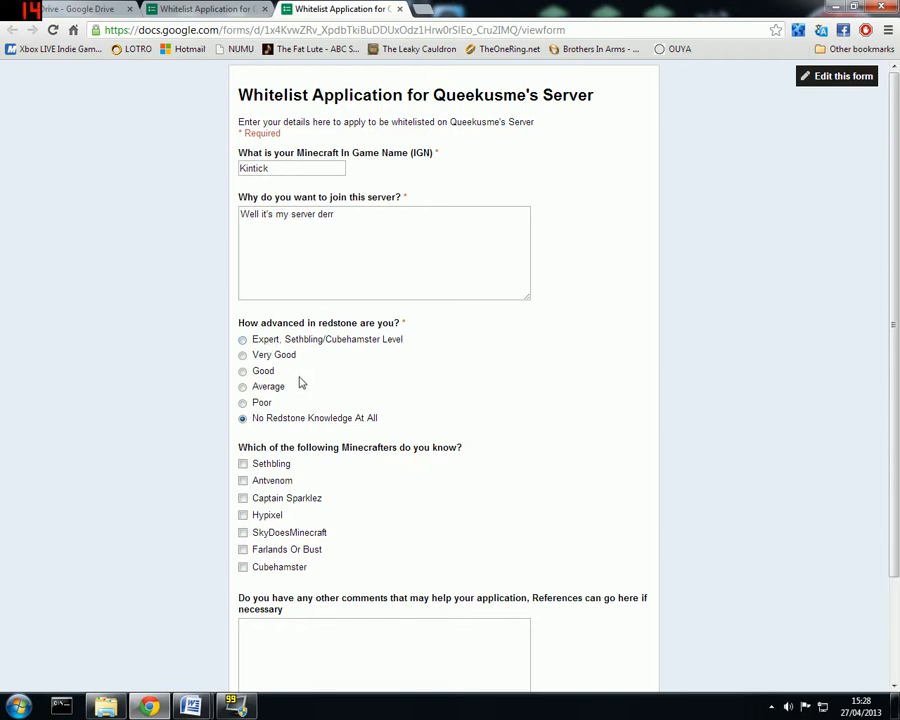
Rate the redstone skill as Average and tick all seven Minecrafters, from Sethbling to Cubehamster.
click(250, 392)
scroll(296, 423, down, 1)
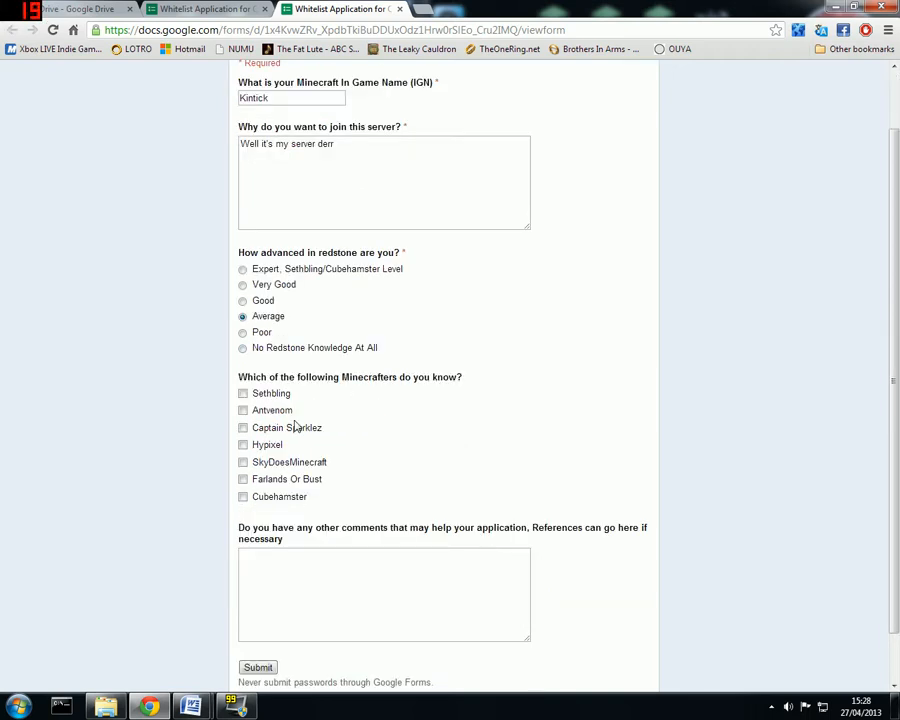
click(242, 393)
click(242, 410)
click(243, 427)
click(243, 444)
click(243, 462)
click(243, 479)
click(243, 497)
click(380, 585)
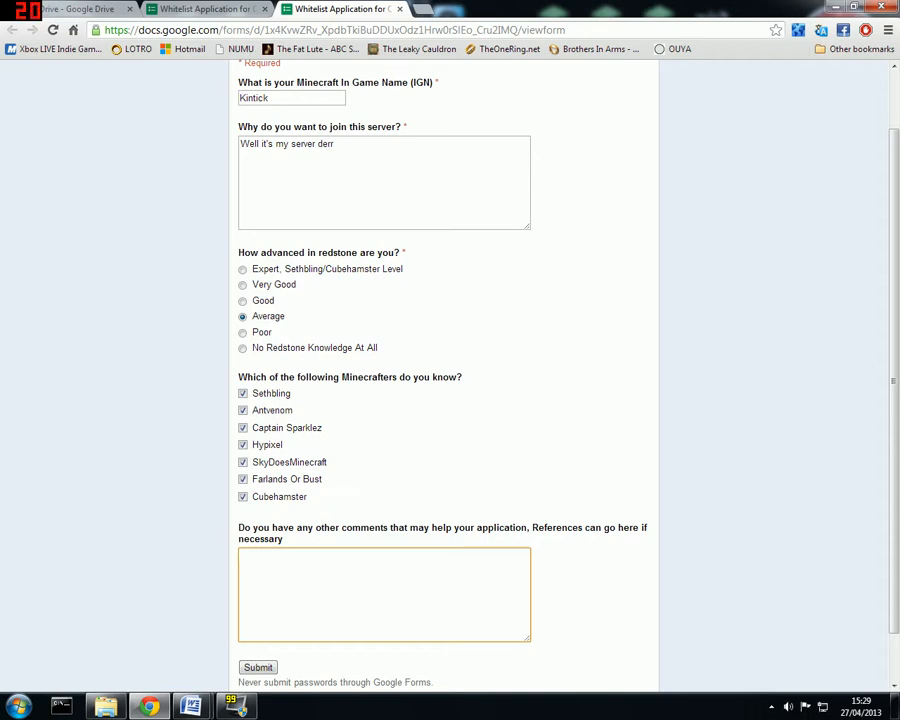
drag(269, 98, 245, 98)
click(412, 97)
scroll(412, 97, up, 1)
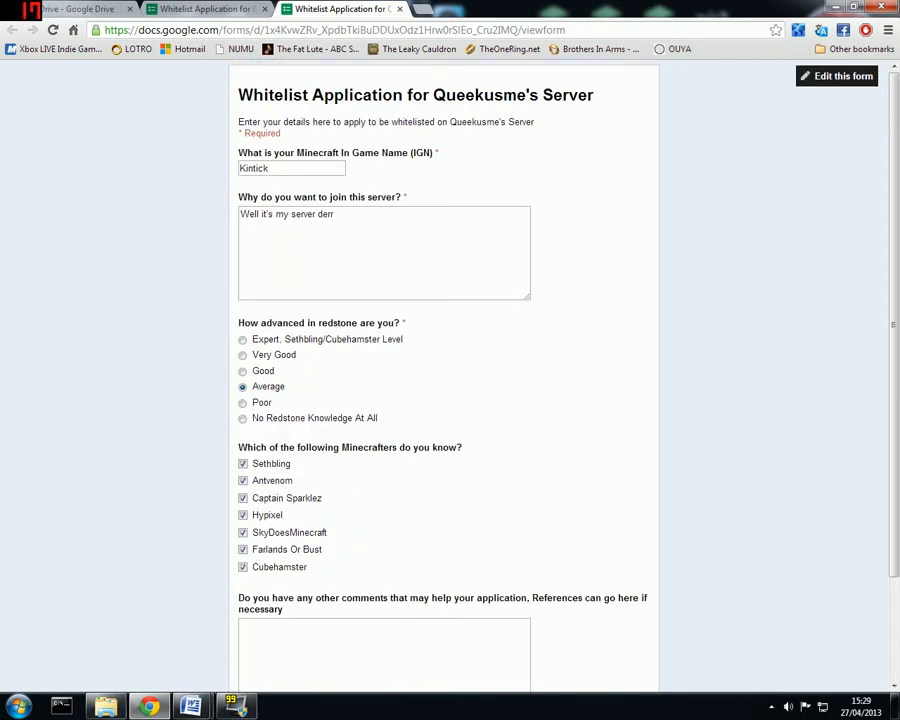
click(268, 168)
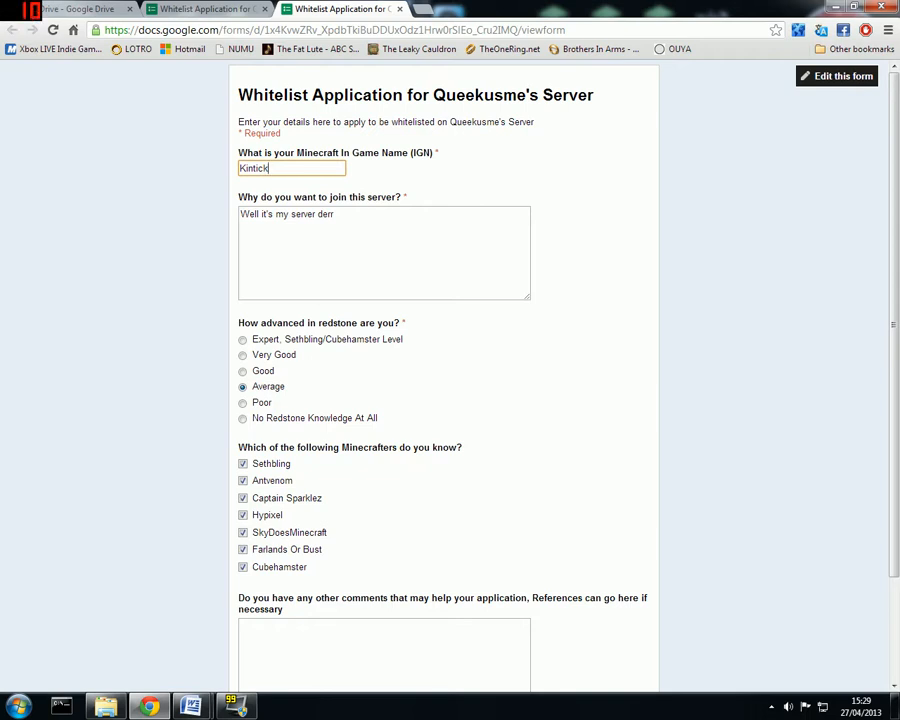
key(Tab)
key(ctrl+a)
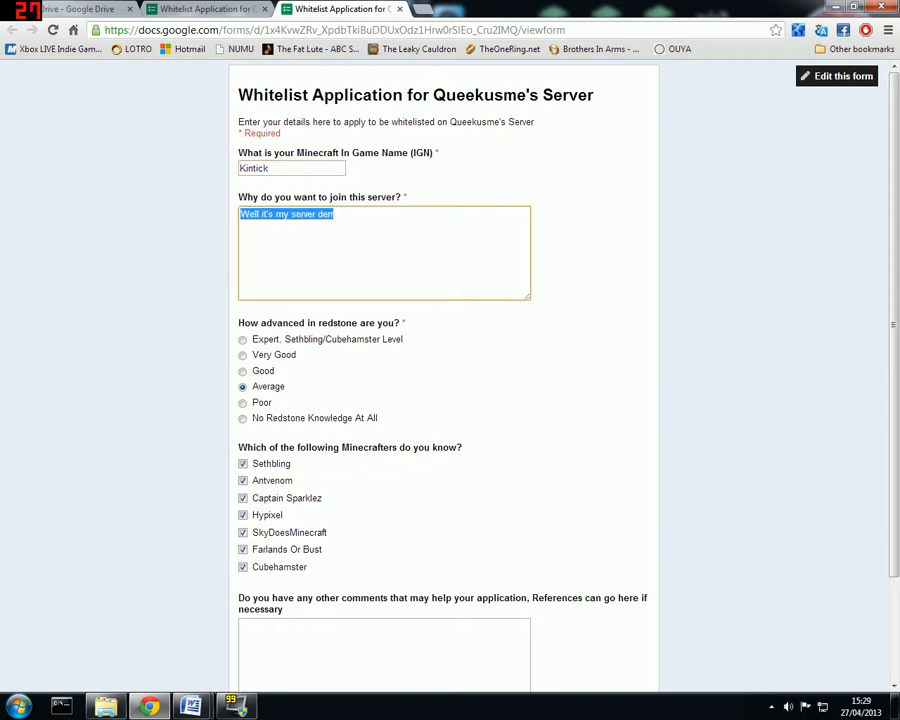
key(Right)
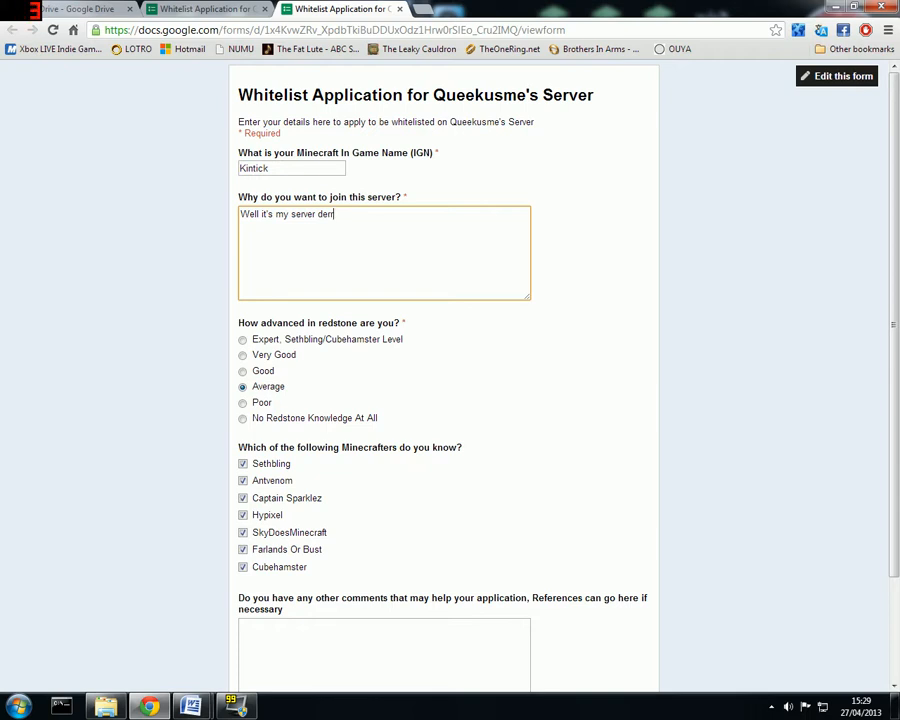
text(r)
Cycle the redstone skill rating through Expert, Very Good and Good back to Average.
click(242, 340)
click(242, 356)
click(242, 371)
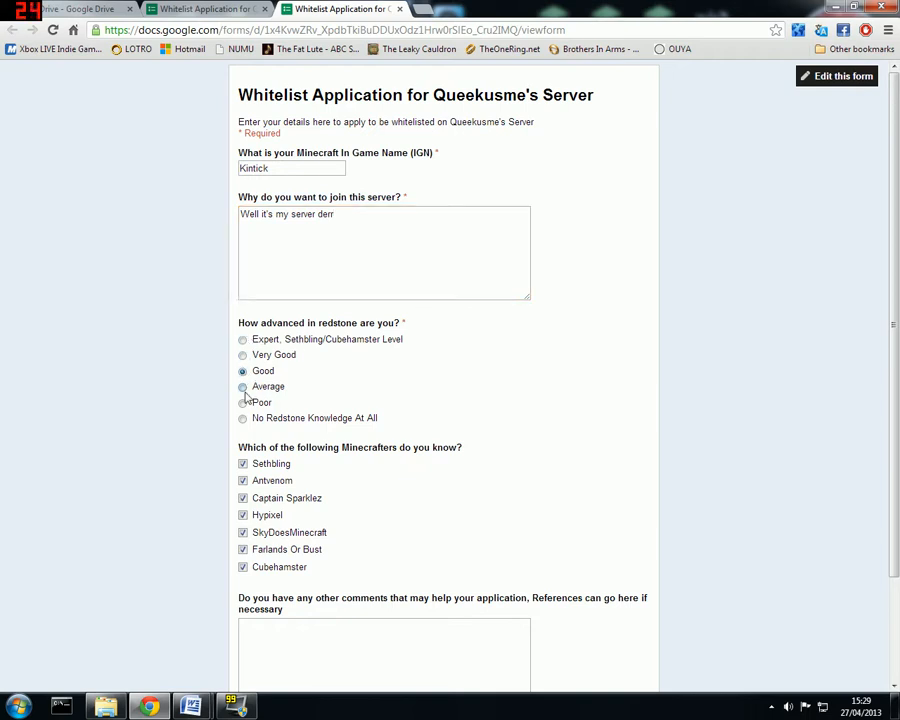
click(242, 387)
Submit the completed whitelist application and return to the form's editing page.
scroll(307, 620, down, 3)
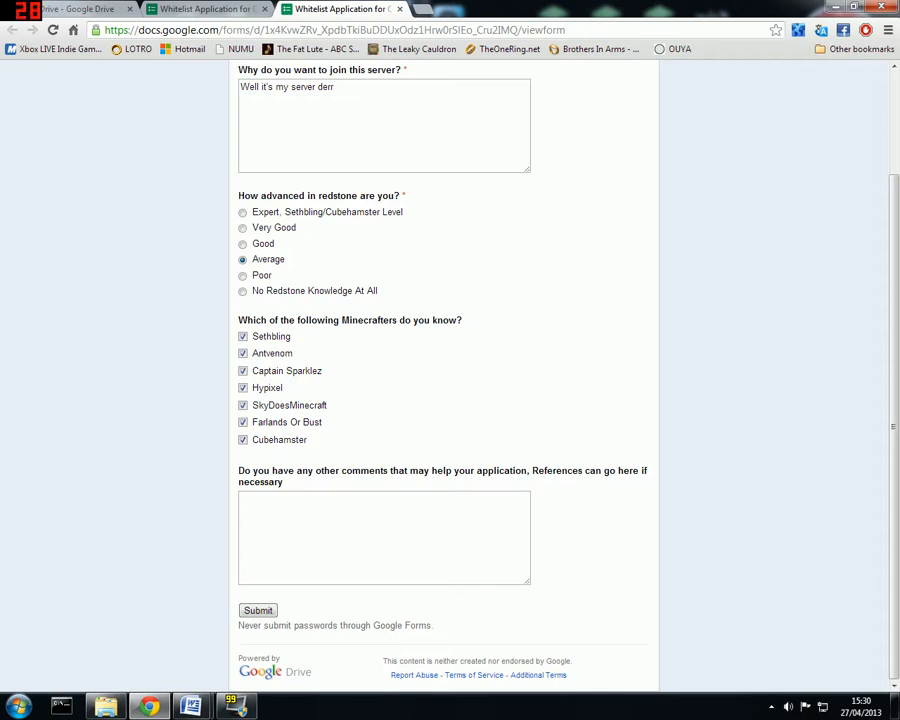
click(257, 610)
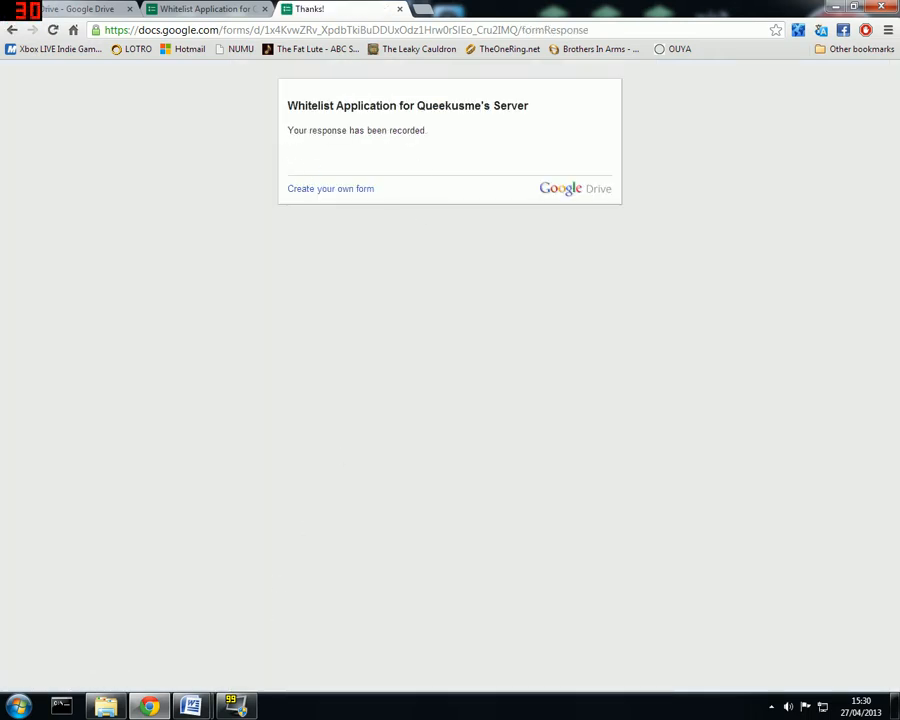
click(240, 12)
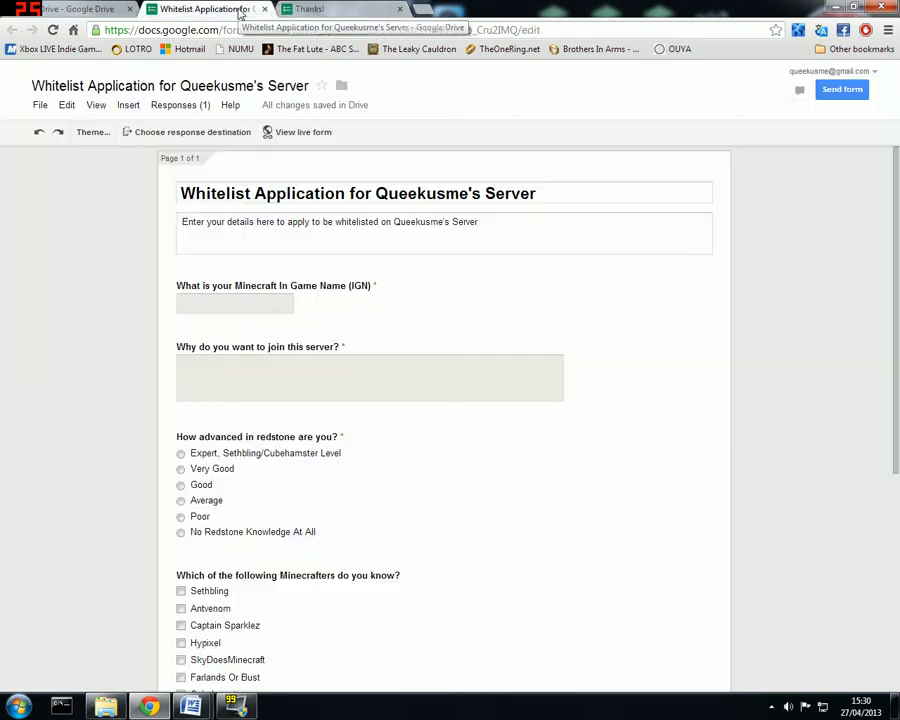
click(90, 10)
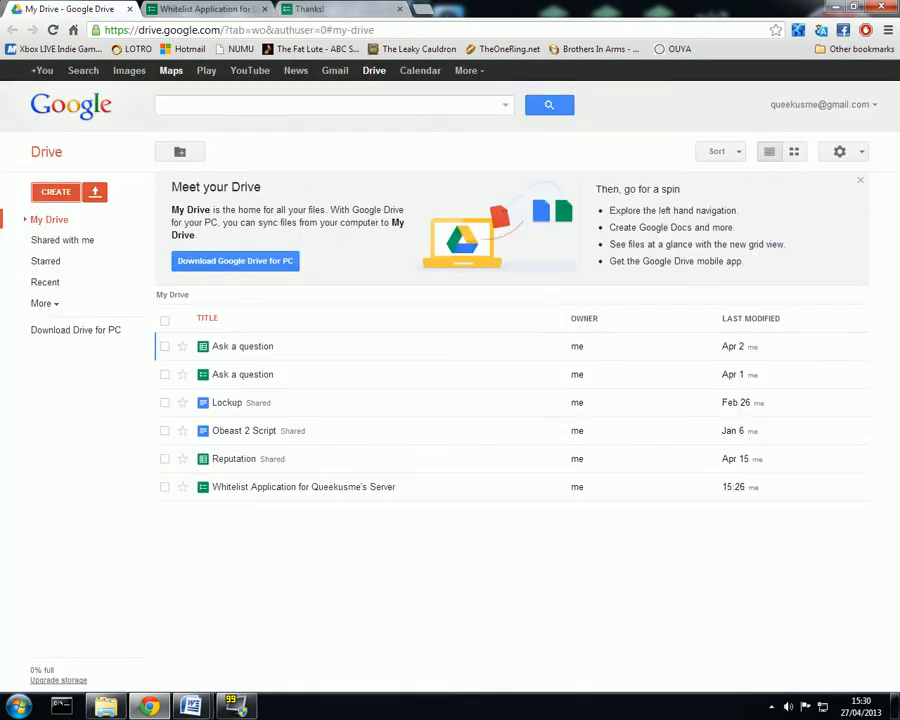
click(218, 8)
click(177, 108)
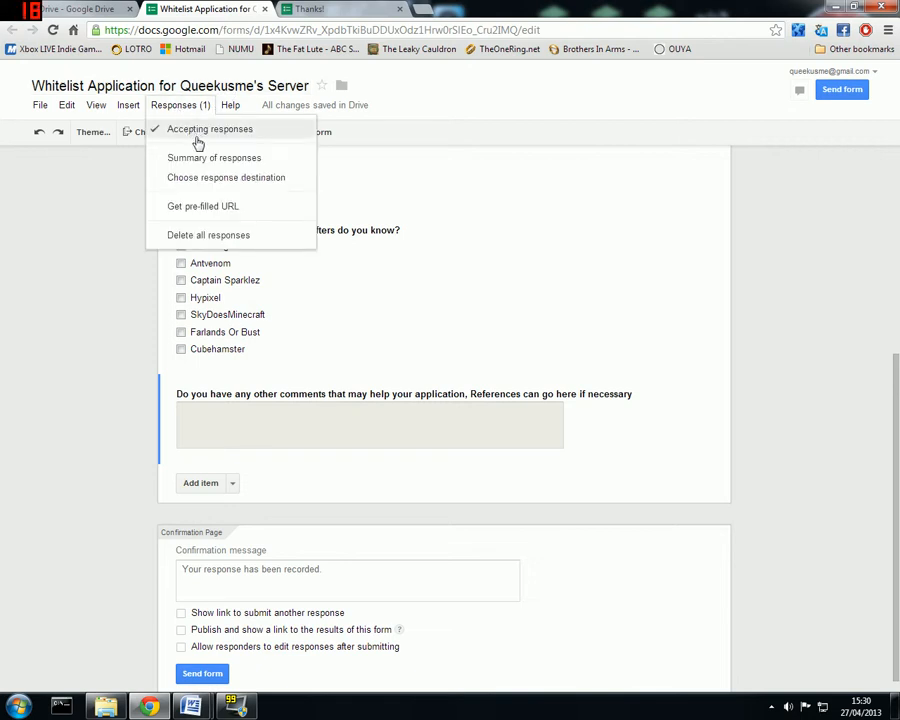
click(199, 208)
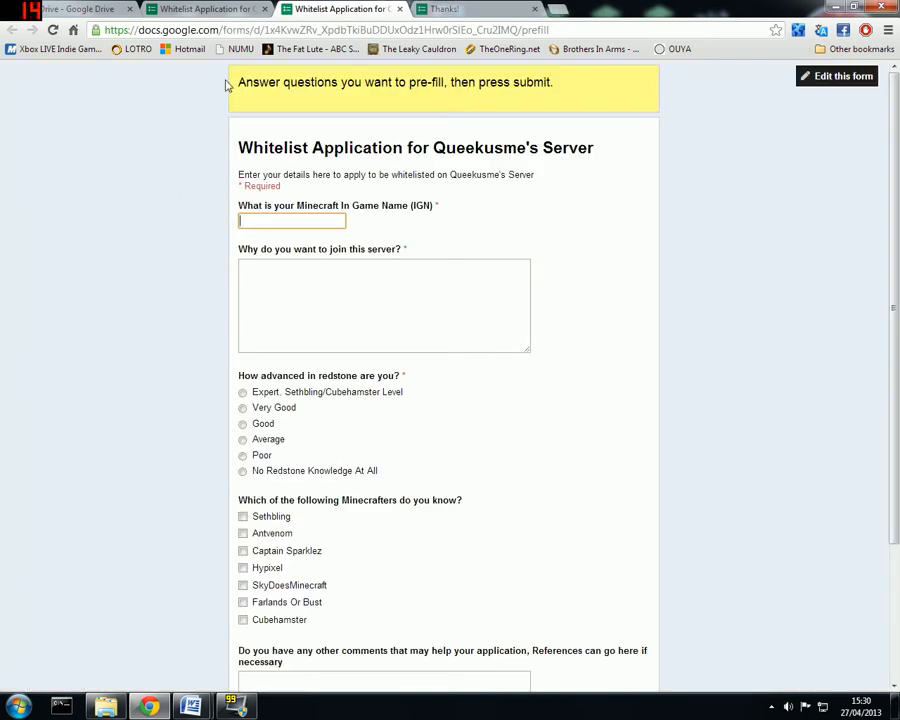
click(400, 9)
Open the summary of responses for the whitelist application form.
click(170, 105)
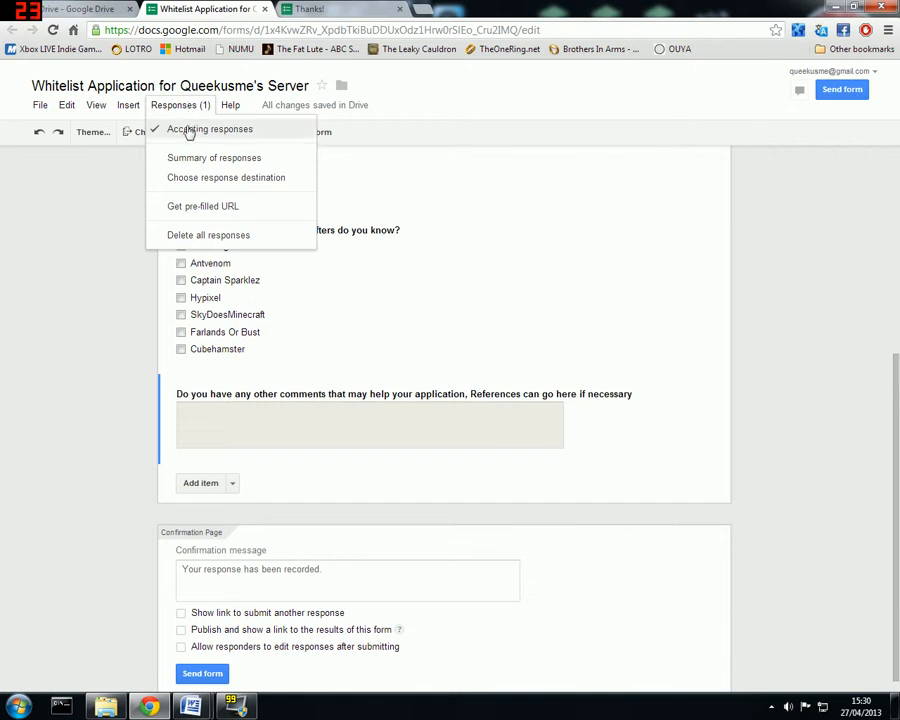
mouse_move(127, 110)
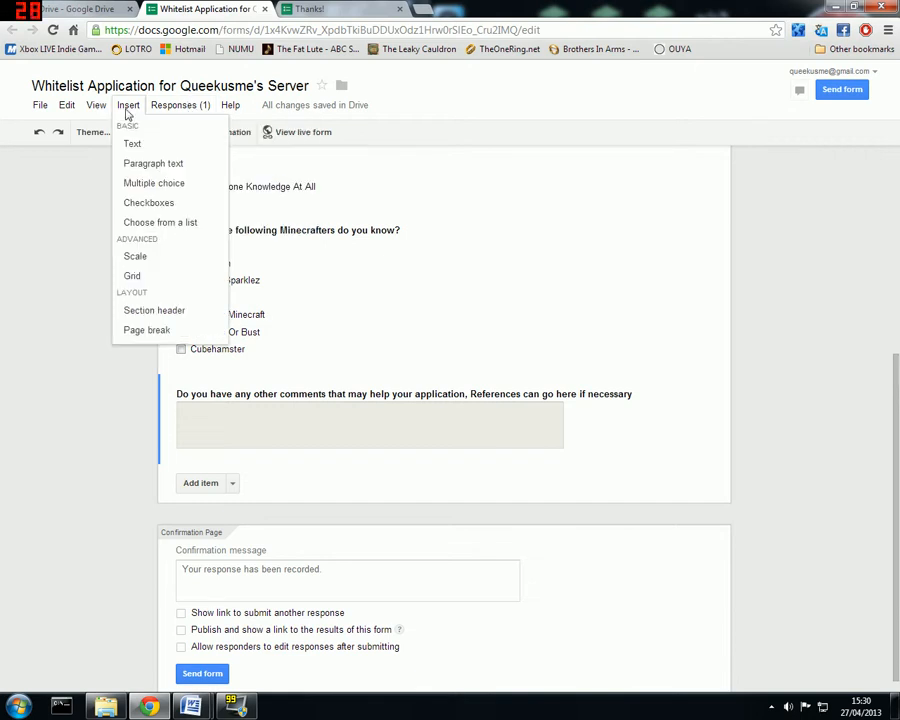
mouse_move(61, 95)
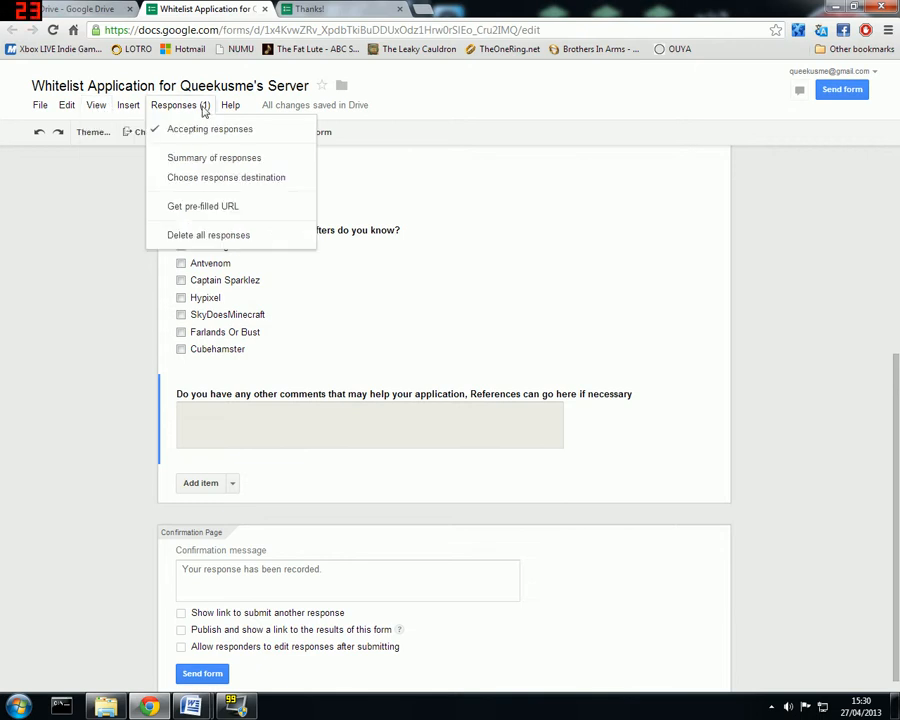
click(203, 110)
click(230, 108)
click(216, 160)
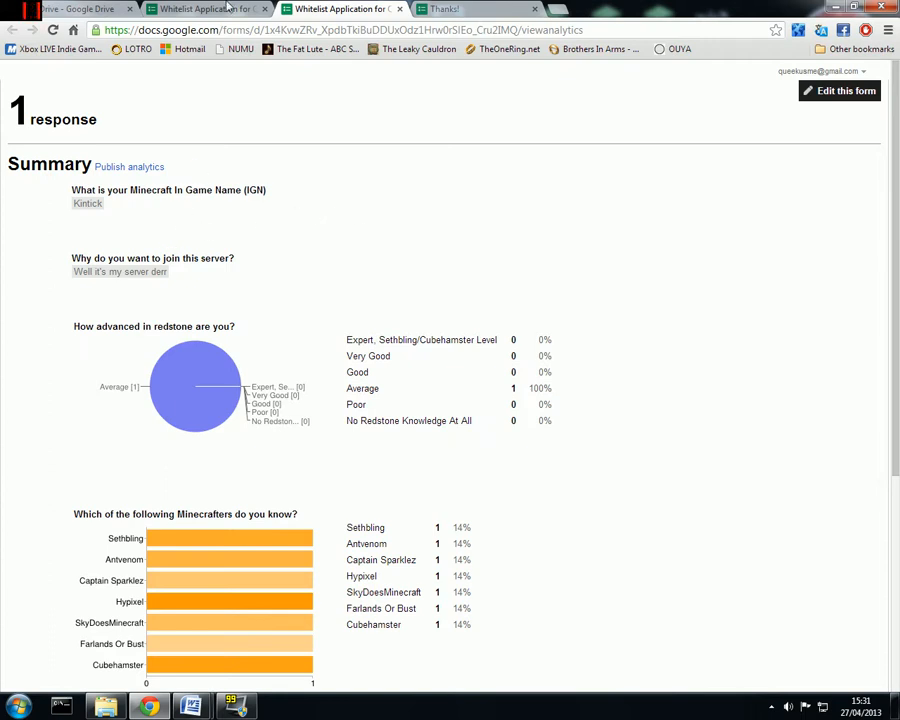
click(463, 8)
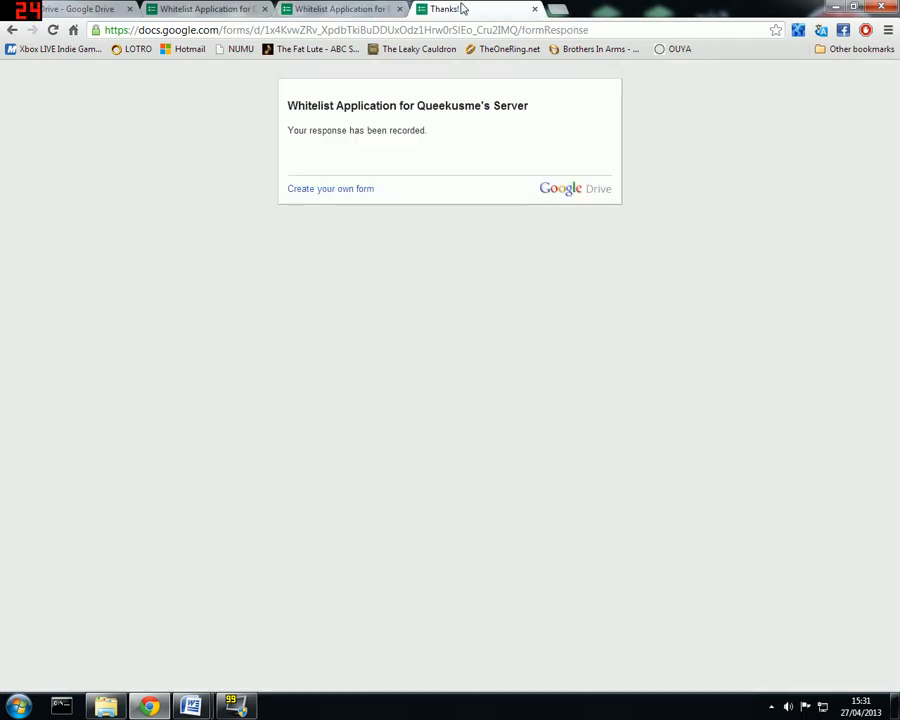
click(203, 8)
click(62, 9)
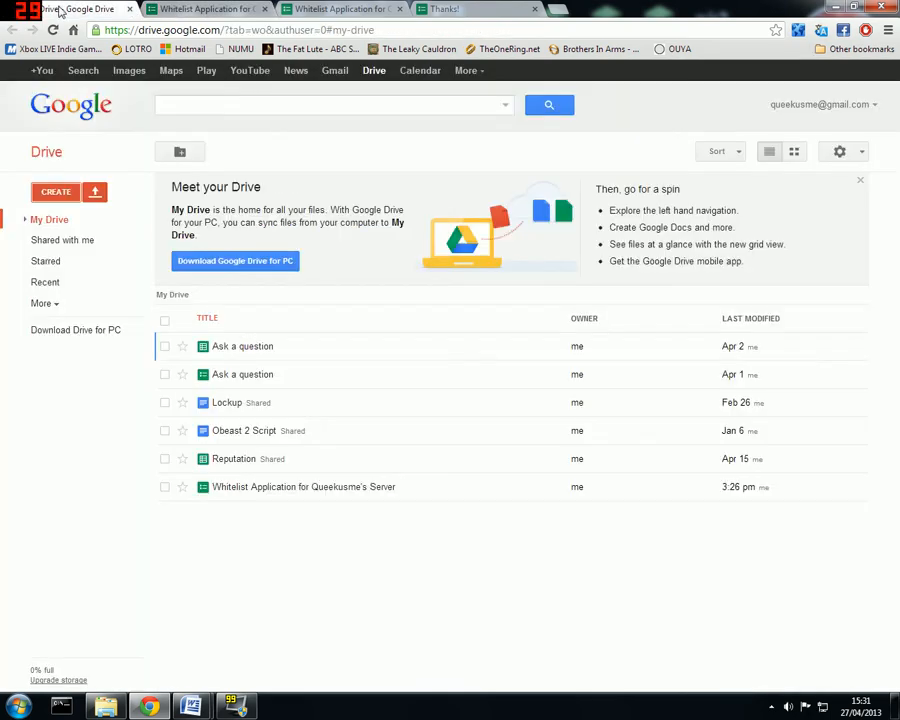
click(205, 8)
click(327, 7)
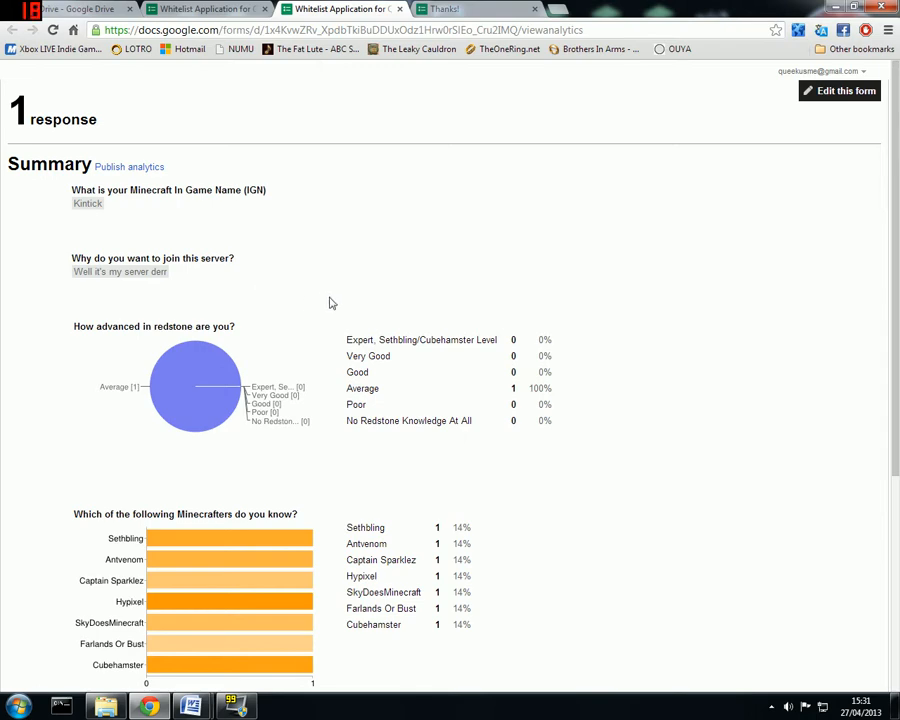
Examine the answers and charts for each question in the response summary, and close it to return to the form editor.
scroll(290, 410, down, 5)
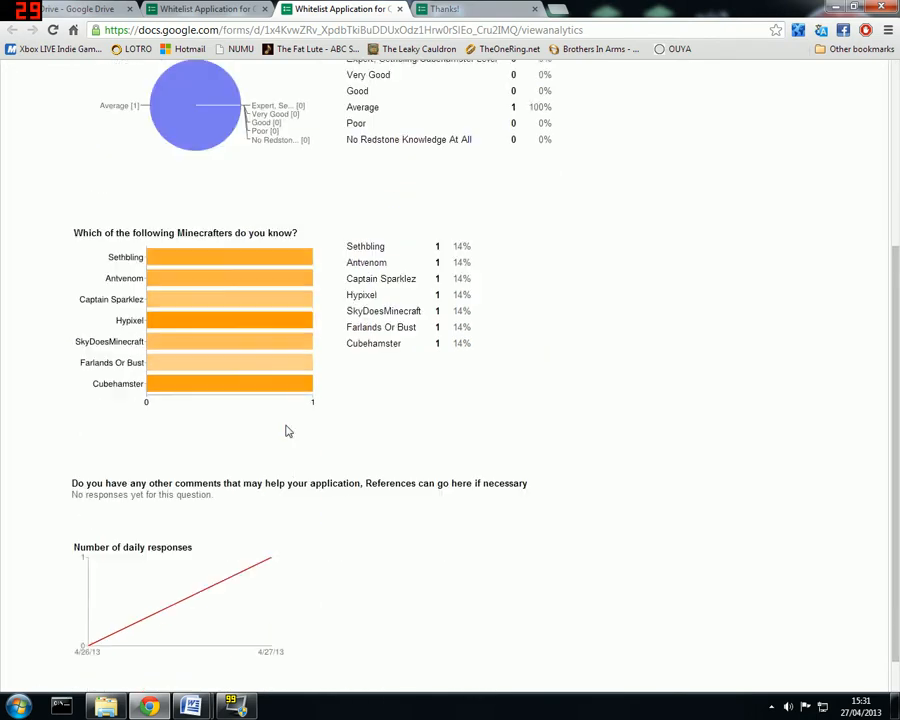
scroll(280, 417, up, 3)
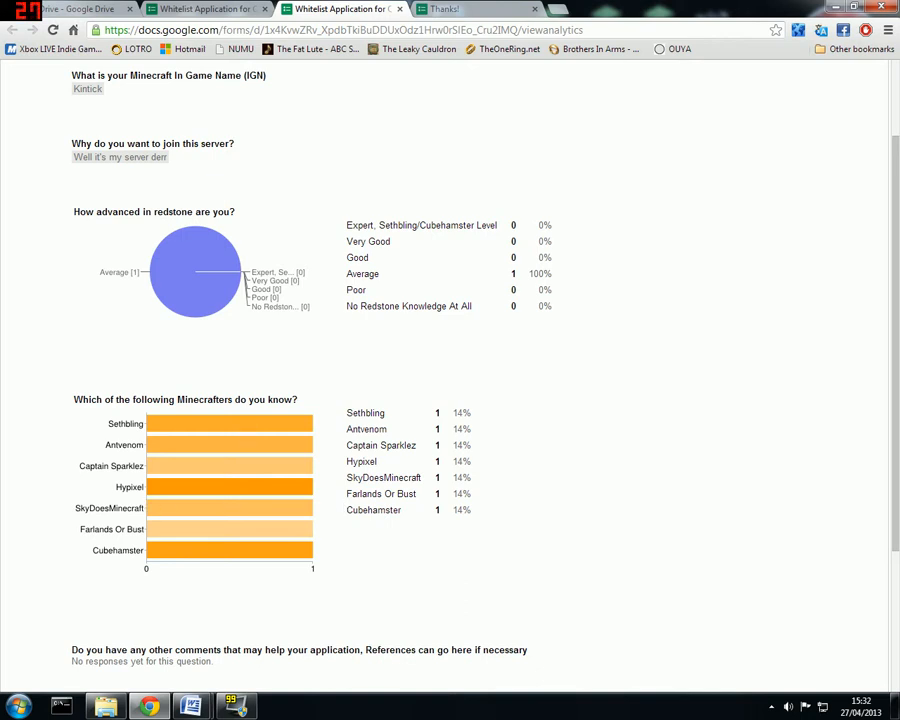
scroll(297, 120, up, 2)
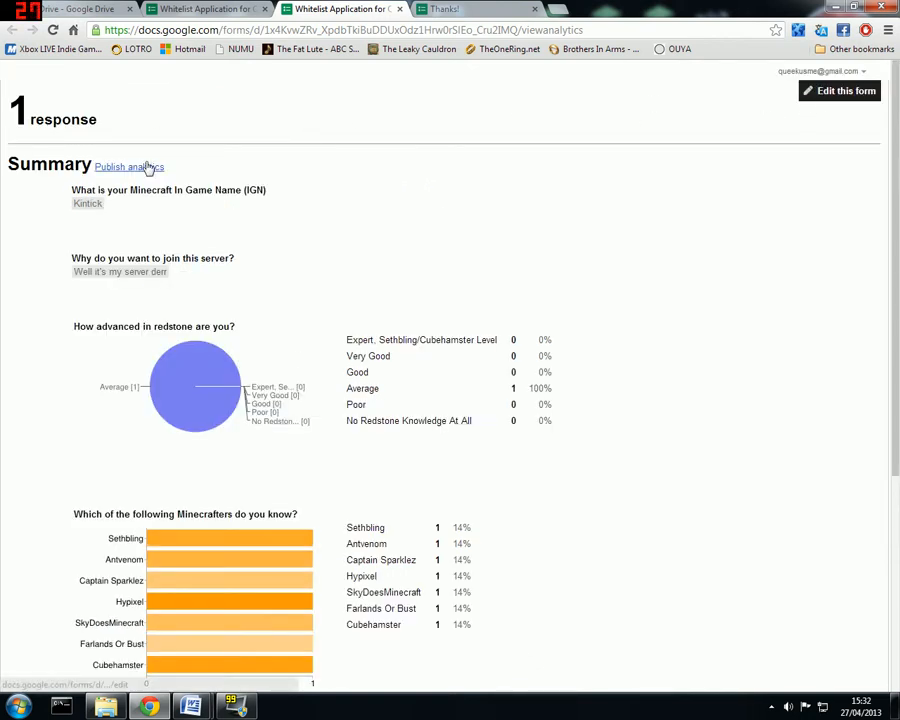
click(401, 12)
click(238, 10)
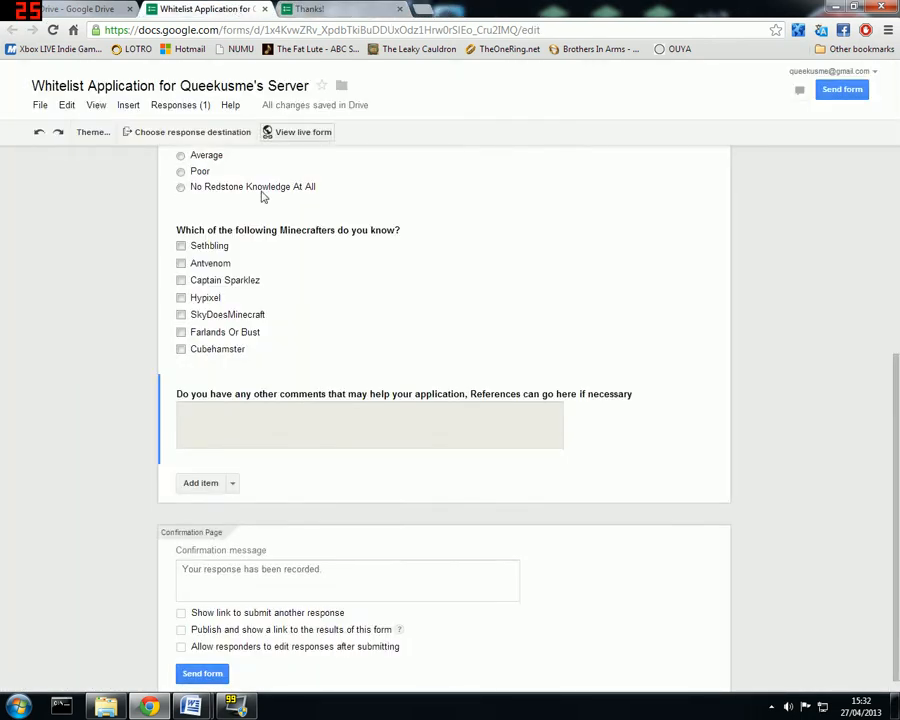
Reopen the summary of responses and close it again.
click(180, 105)
click(197, 109)
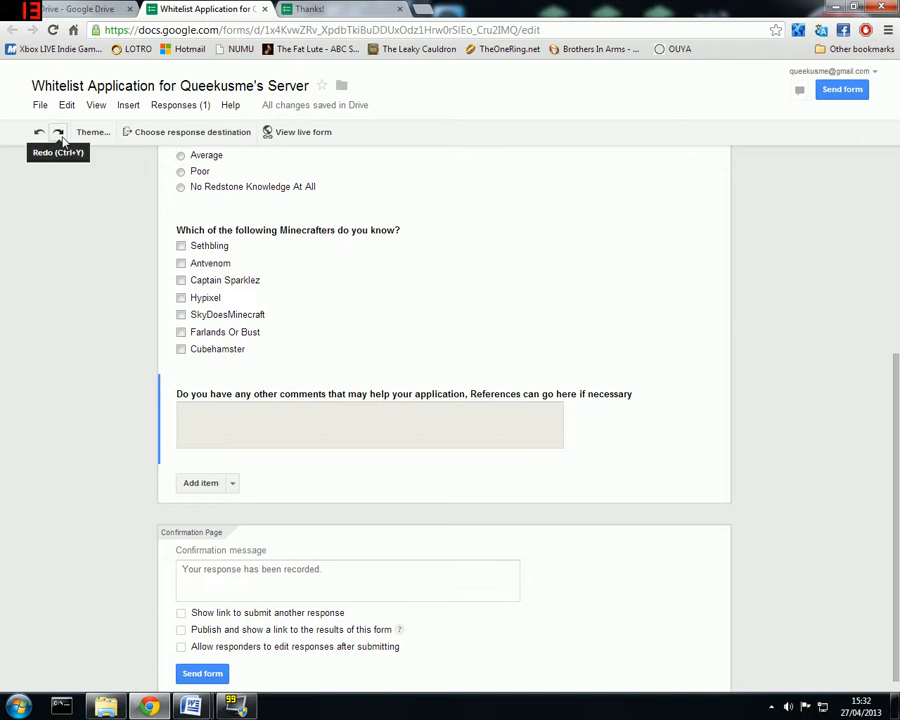
click(182, 107)
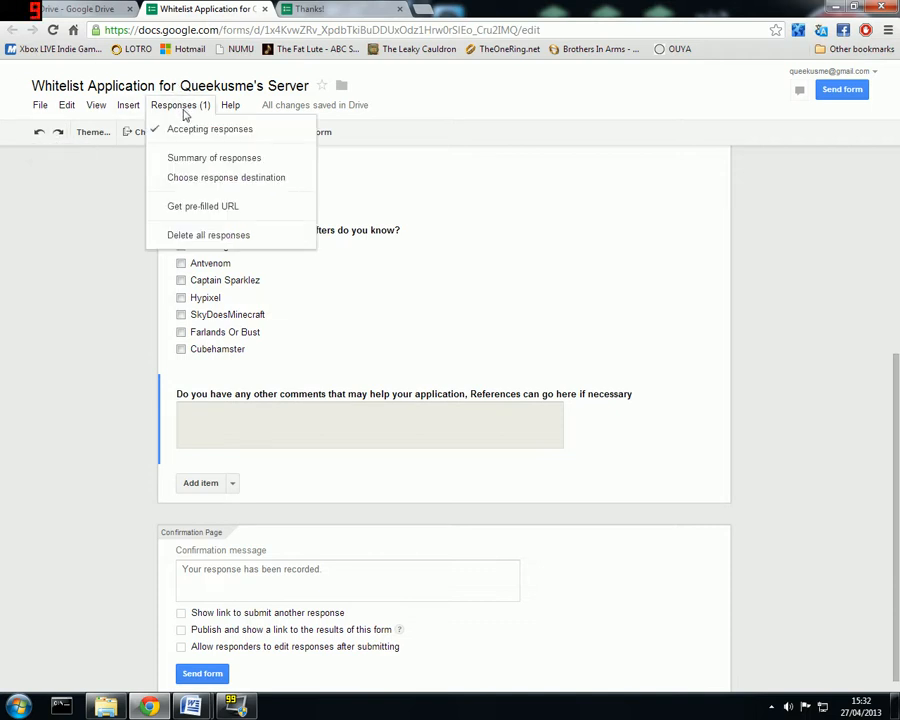
click(206, 156)
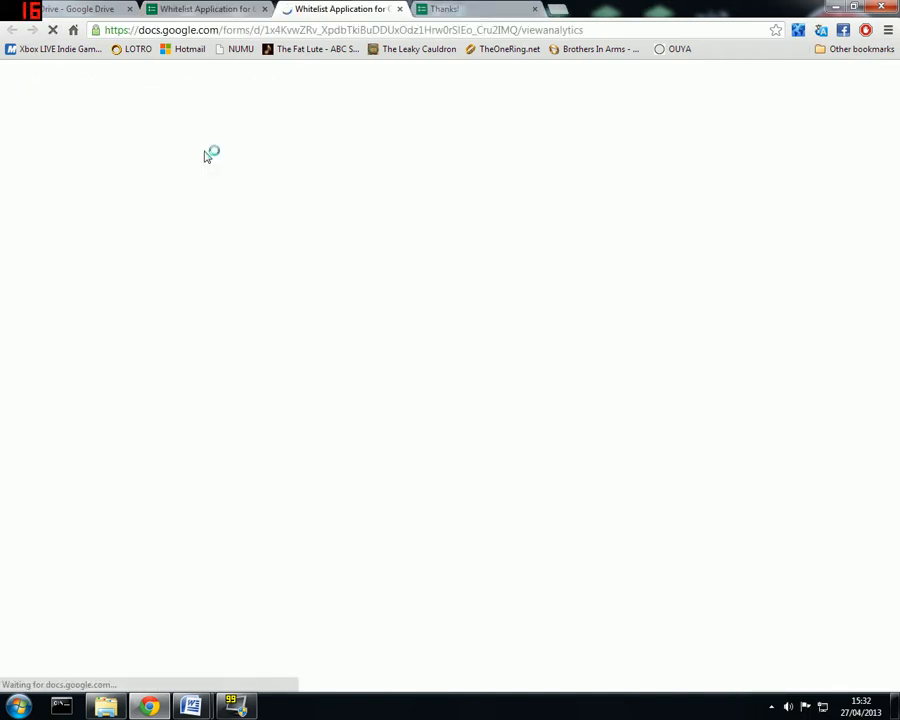
click(399, 10)
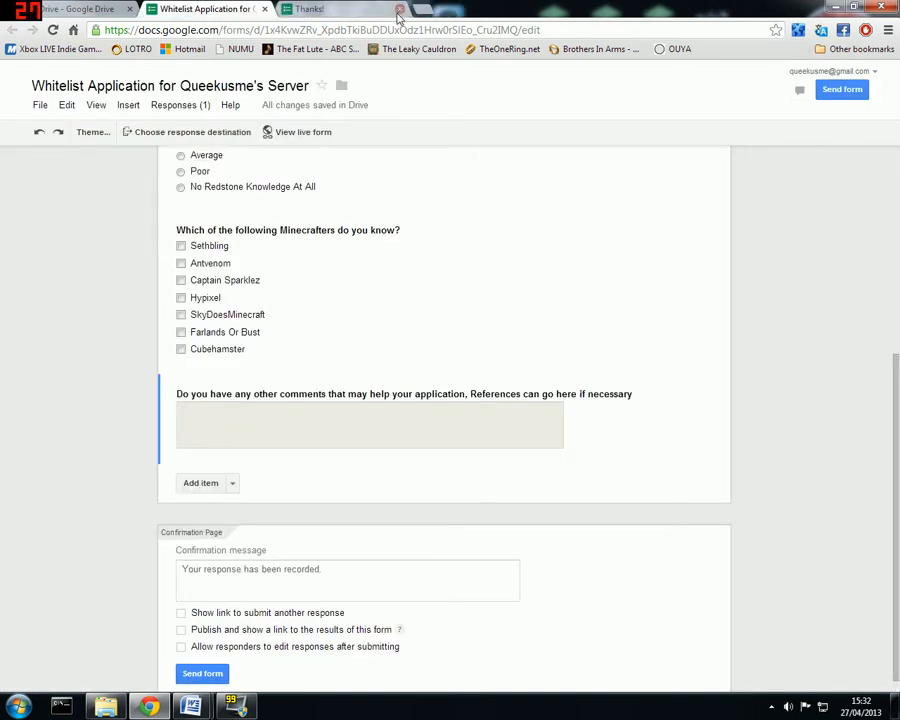
click(128, 105)
mouse_move(107, 110)
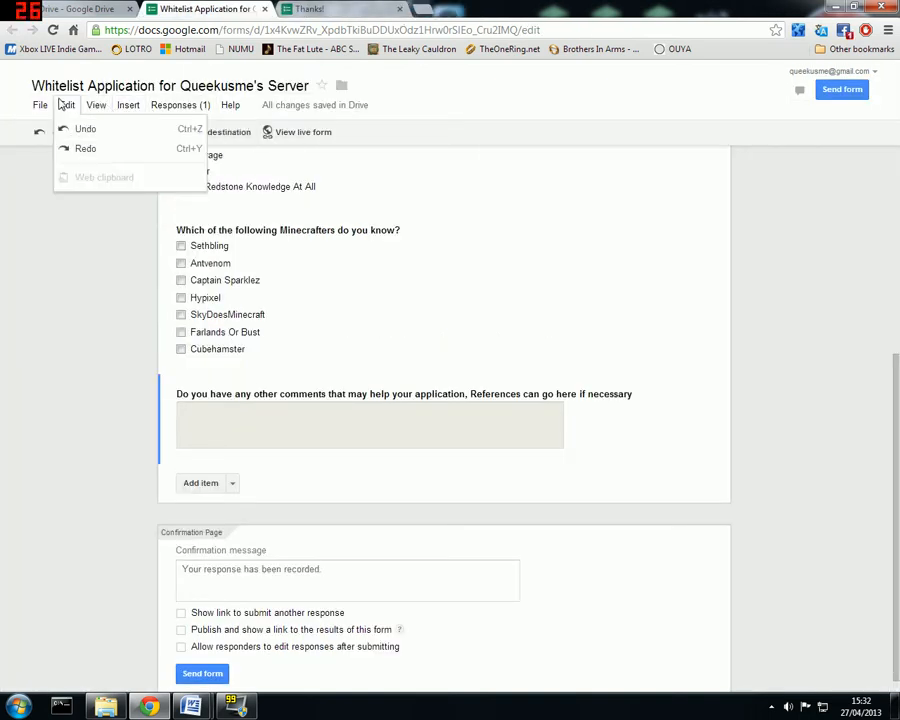
mouse_move(38, 107)
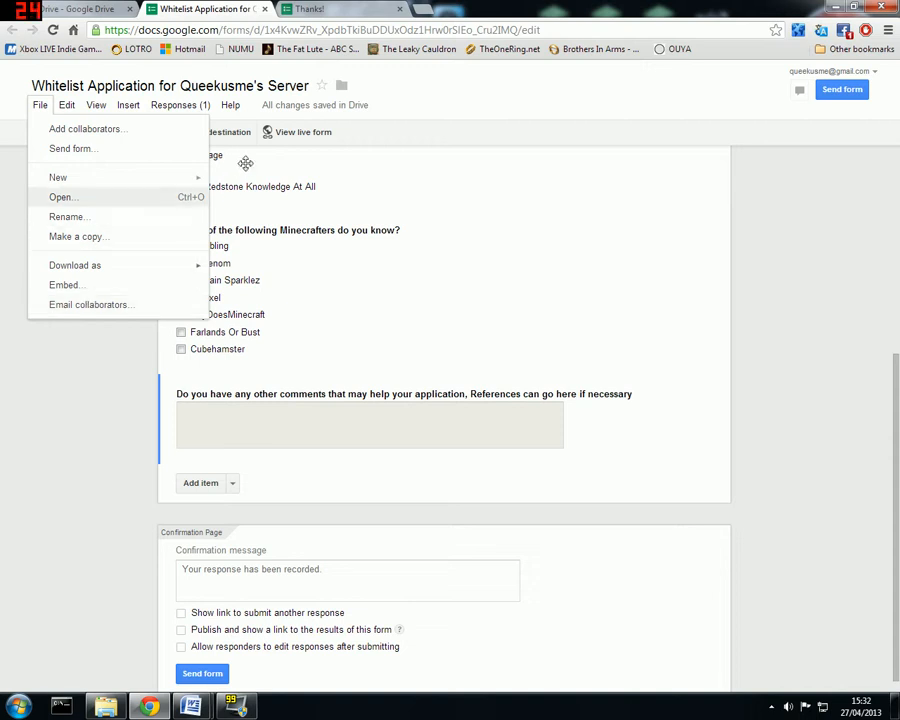
mouse_move(231, 112)
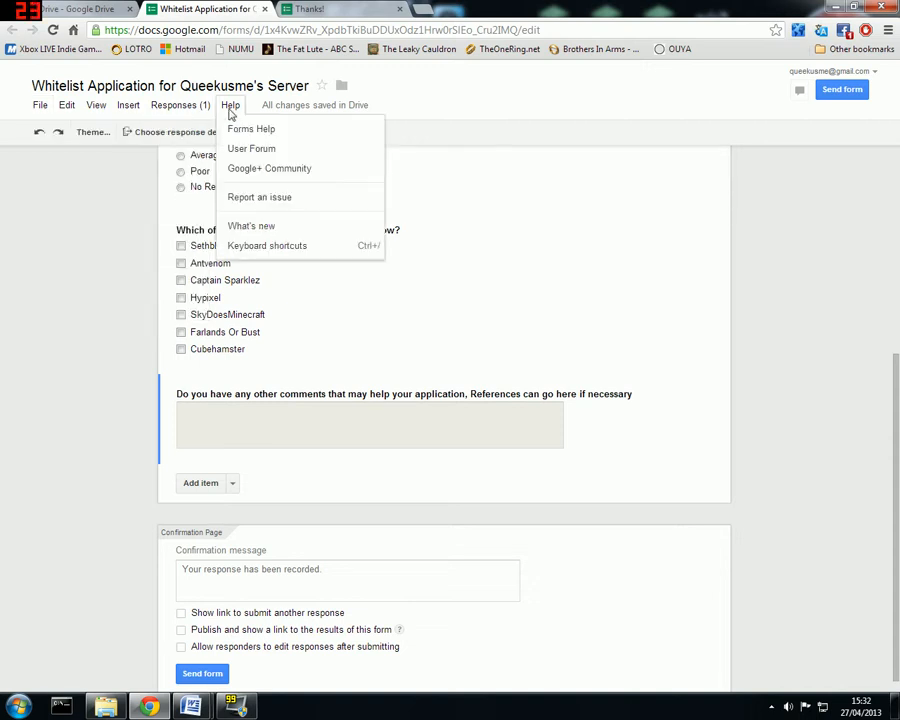
Create a new spreadsheet as the destination for the whitelist form's responses and open it.
mouse_move(201, 108)
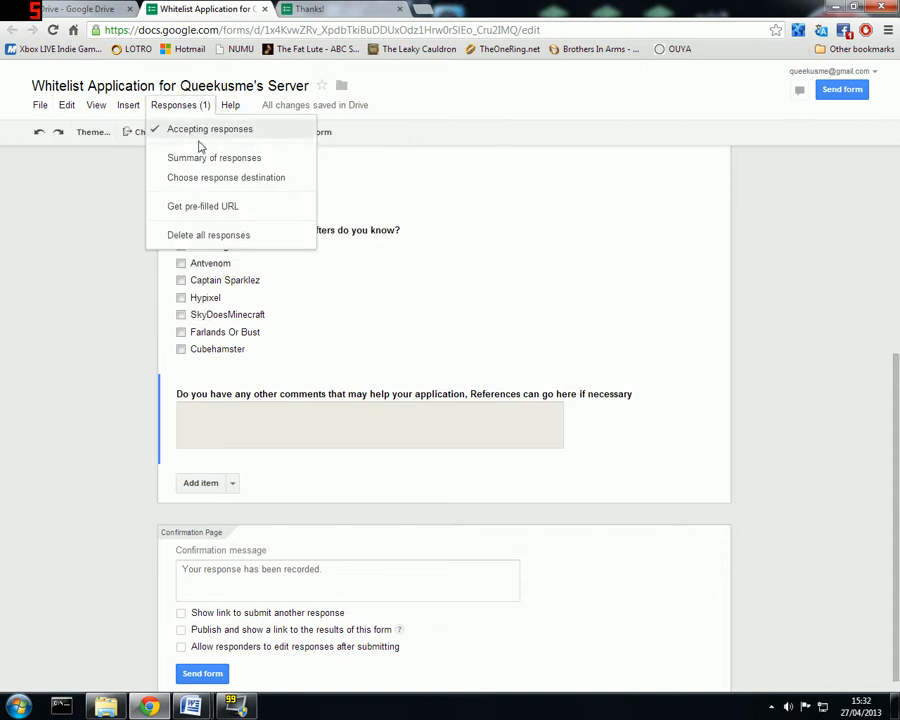
click(236, 181)
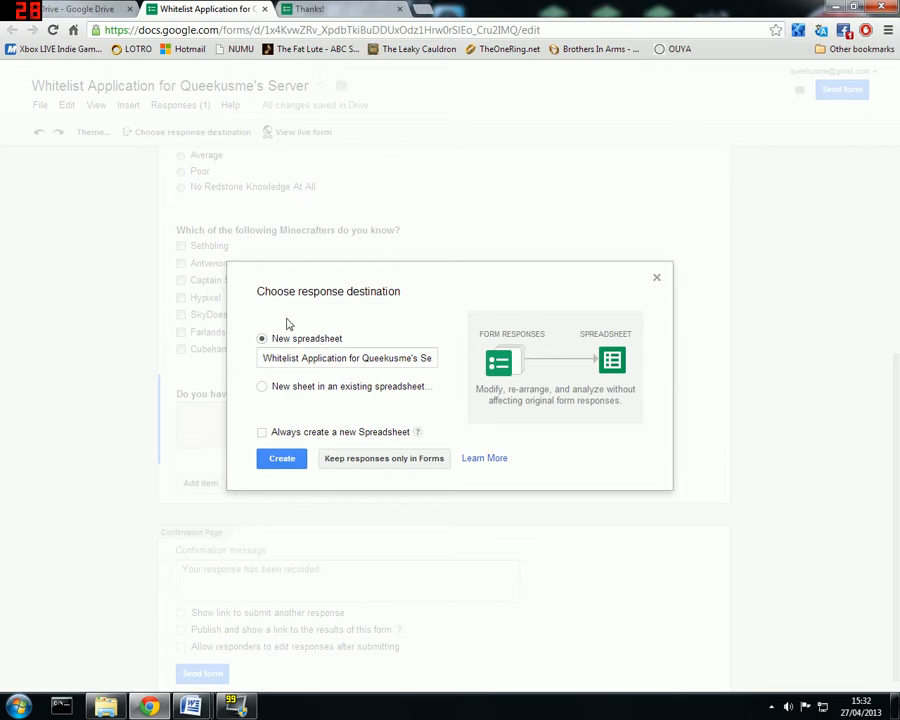
click(282, 460)
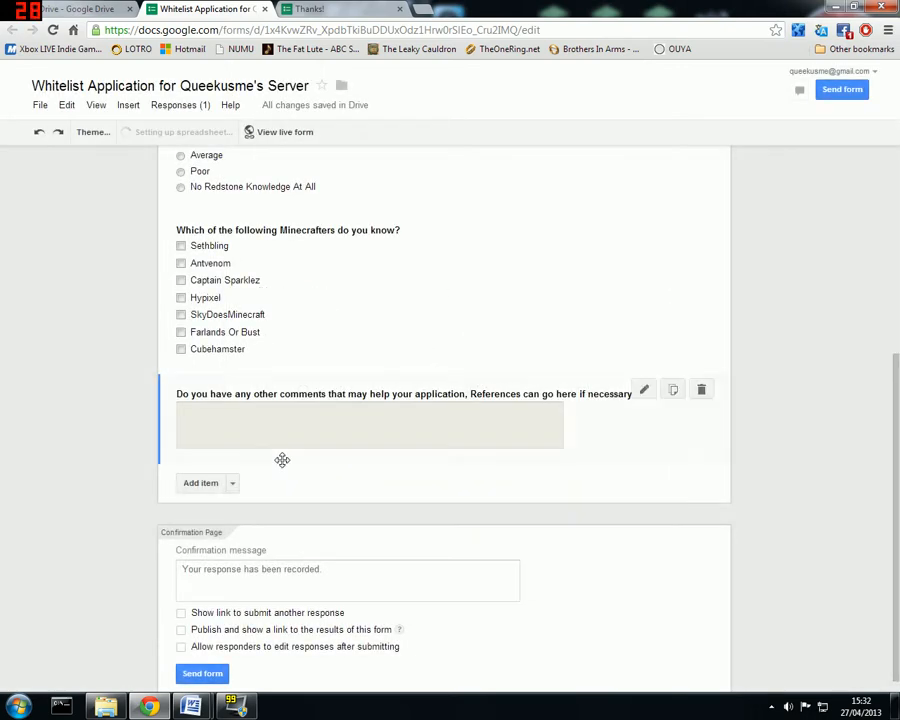
click(170, 132)
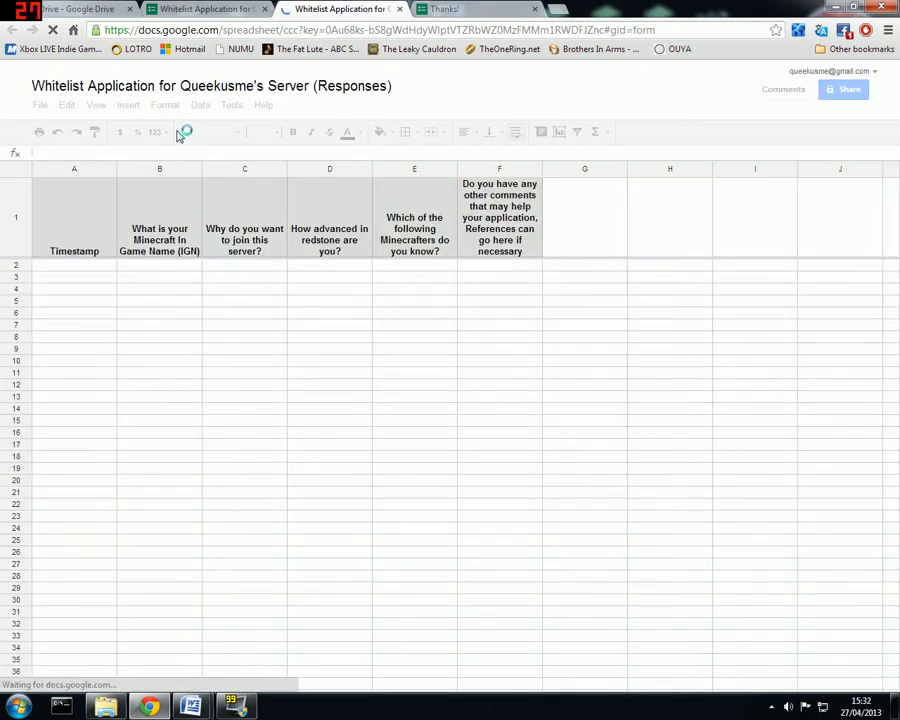
Examine the question columns and the response row in the responses spreadsheet.
click(69, 267)
click(152, 267)
click(262, 268)
click(340, 270)
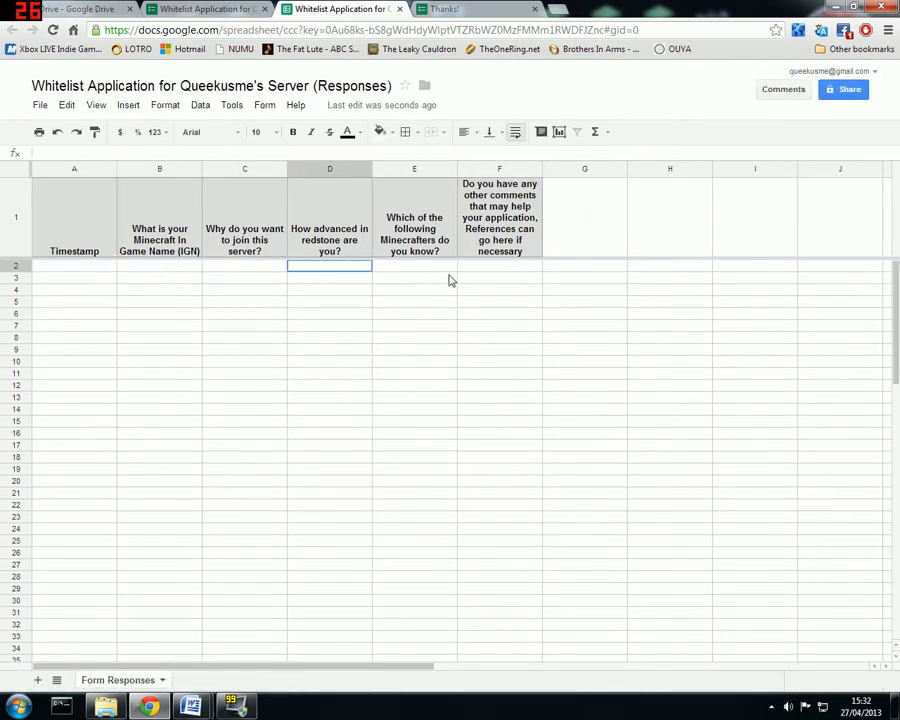
click(440, 282)
click(508, 287)
click(262, 419)
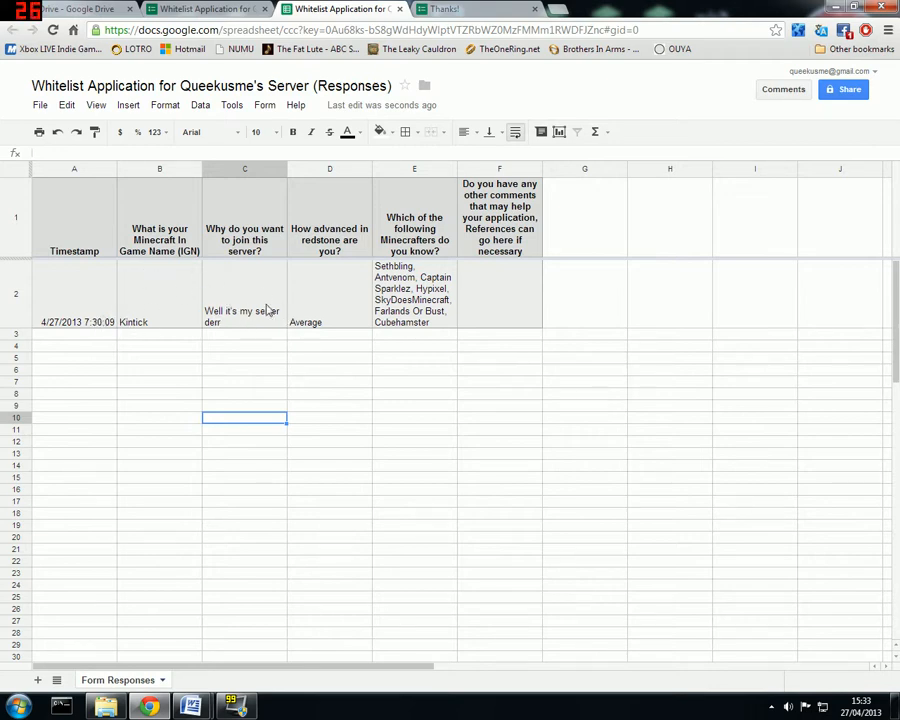
Widen columns C, F and E of the responses sheet so the questions and answers fit better.
drag(286, 166, 389, 170)
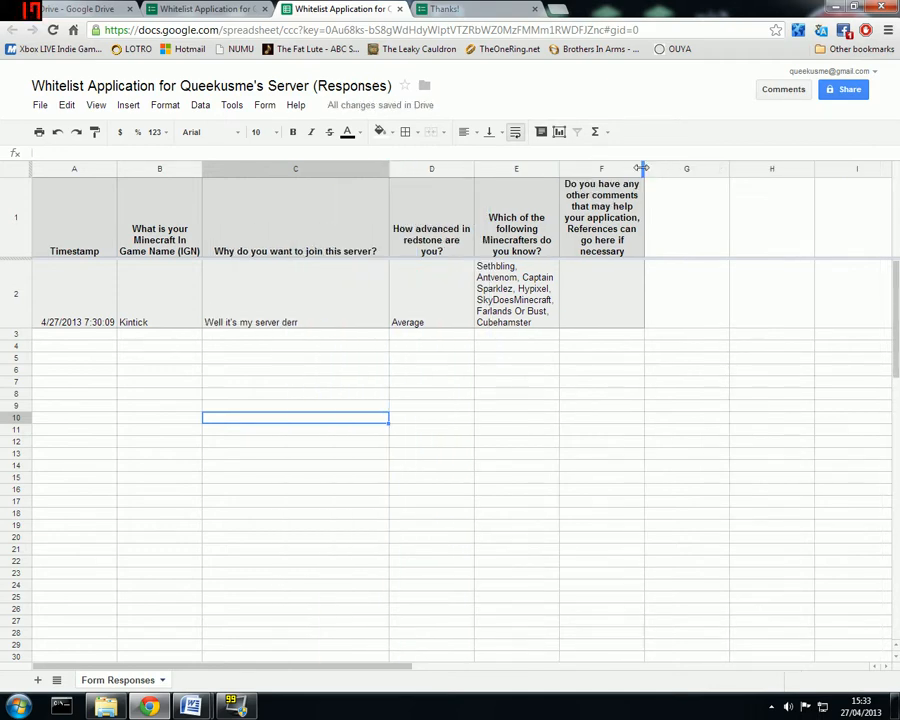
drag(643, 167, 767, 172)
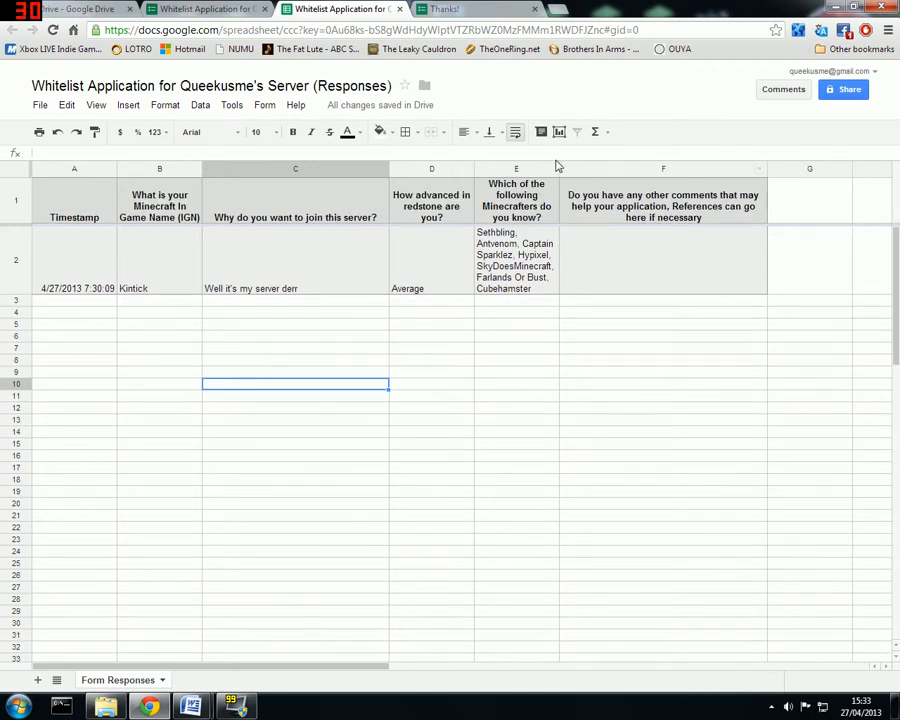
drag(559, 167, 589, 167)
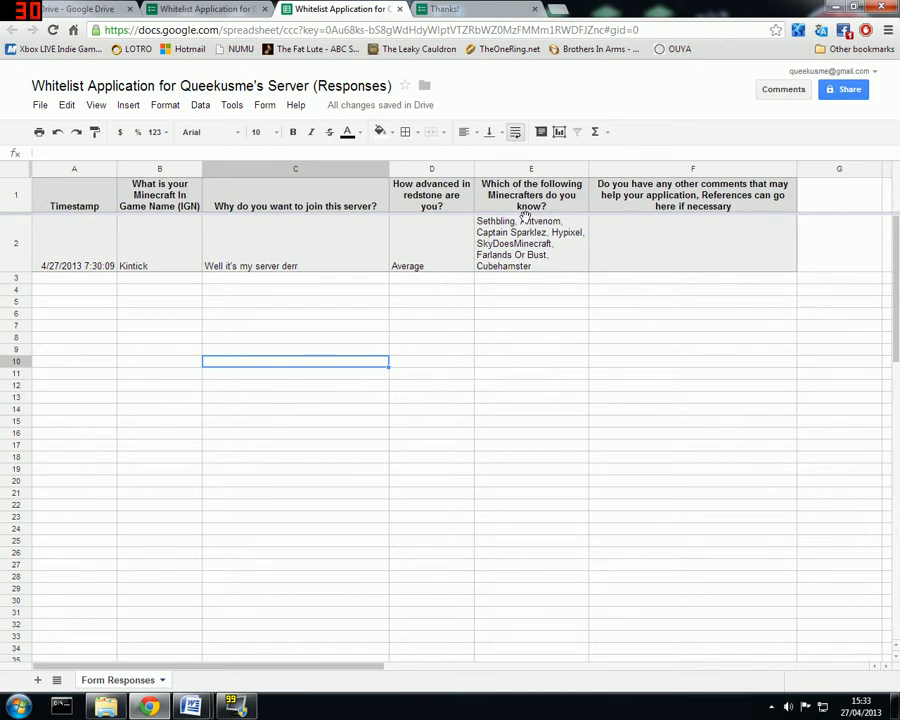
Return to the whitelist application form's editor and review the form from its beginning.
click(212, 9)
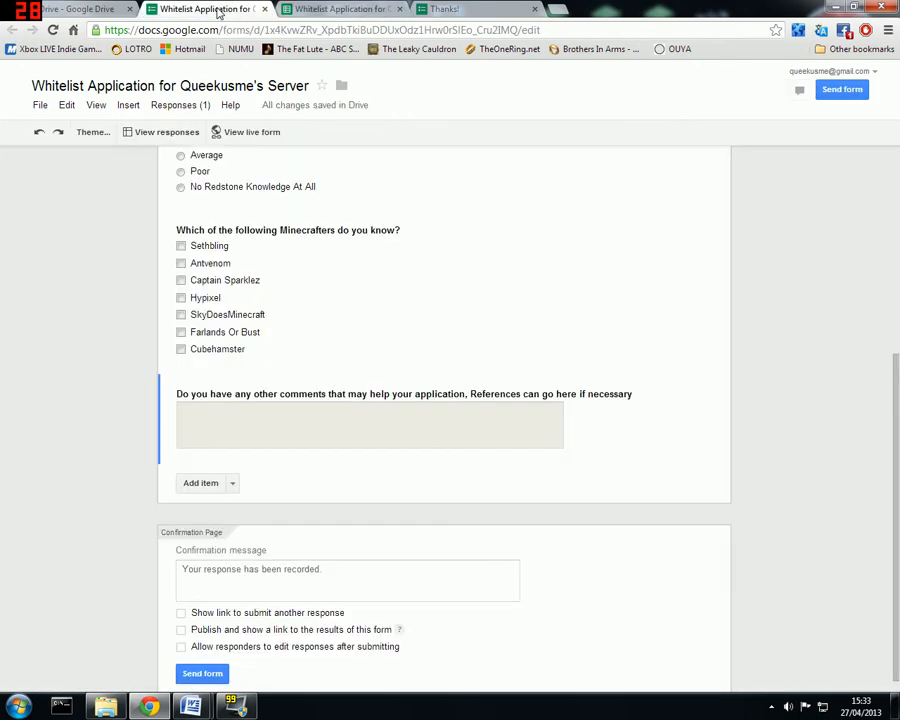
scroll(380, 250, up, 3)
scroll(412, 287, up, 3)
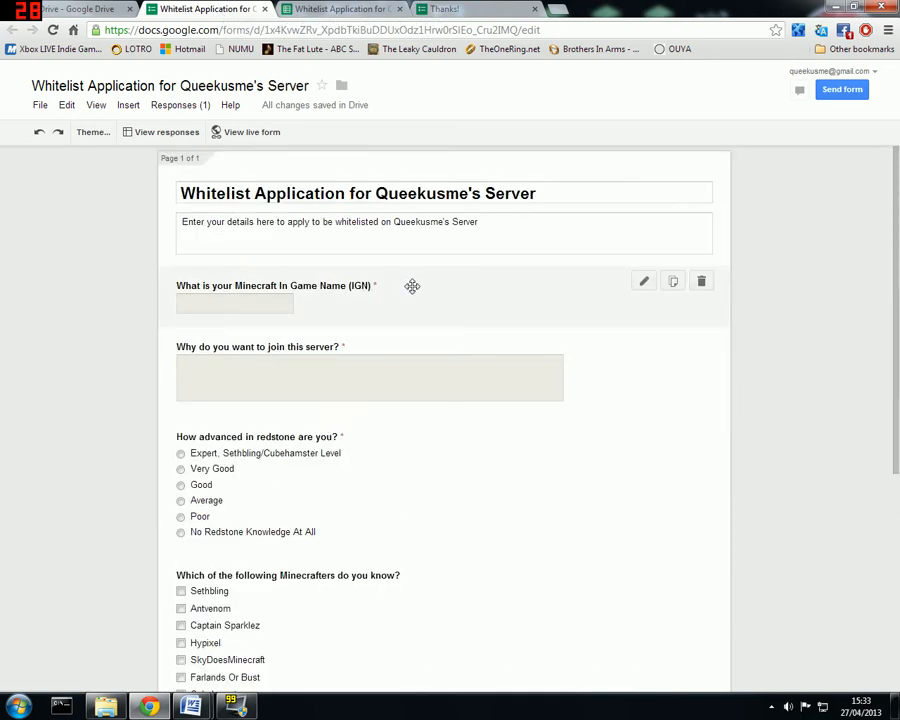
click(39, 106)
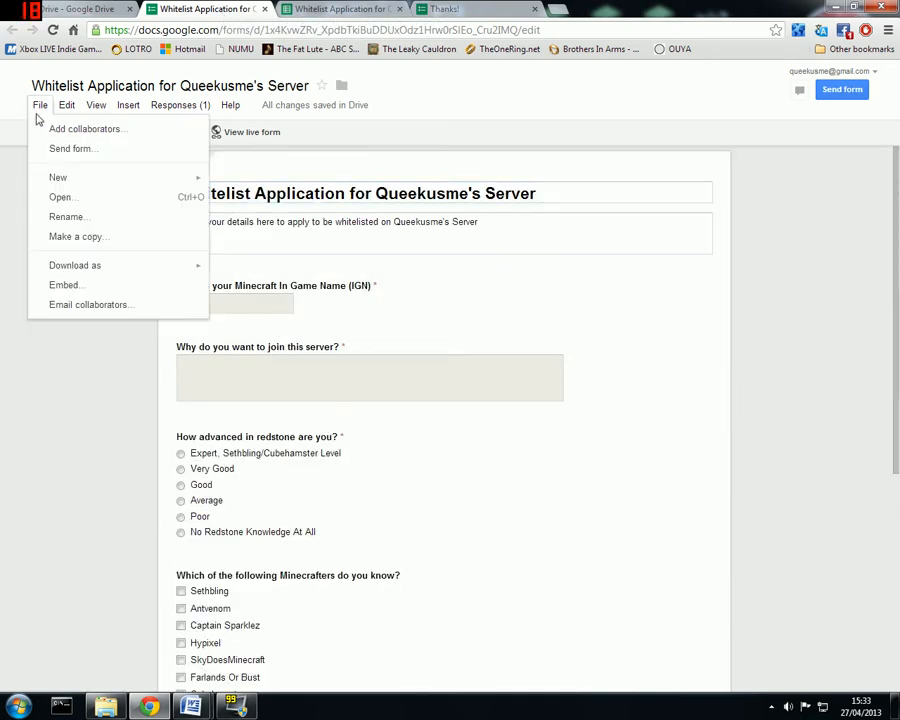
click(37, 108)
Go to the Google Drive file list and create a new form.
click(92, 9)
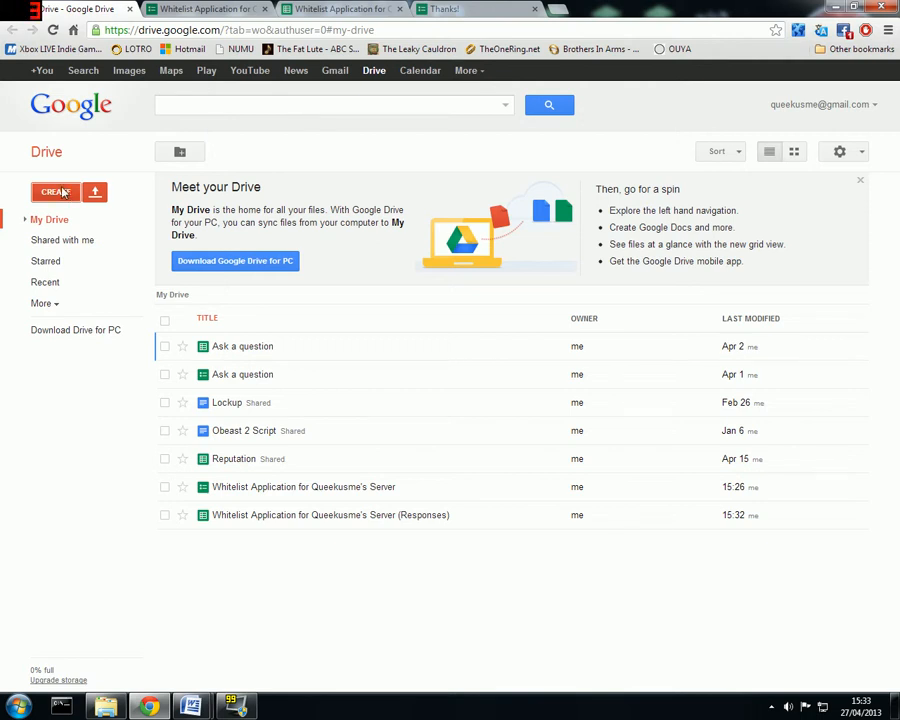
click(62, 192)
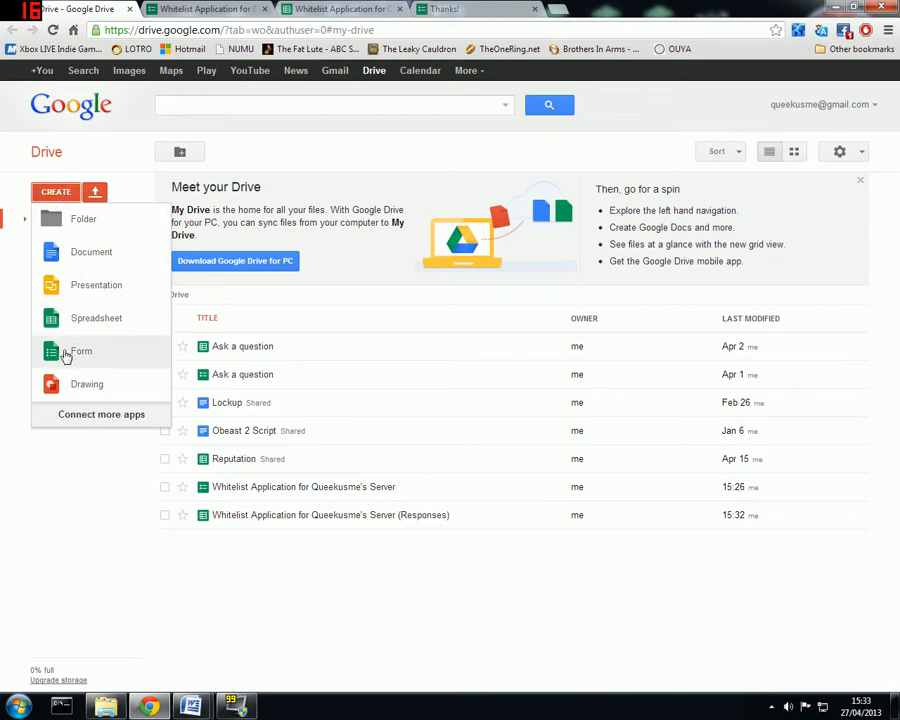
click(66, 353)
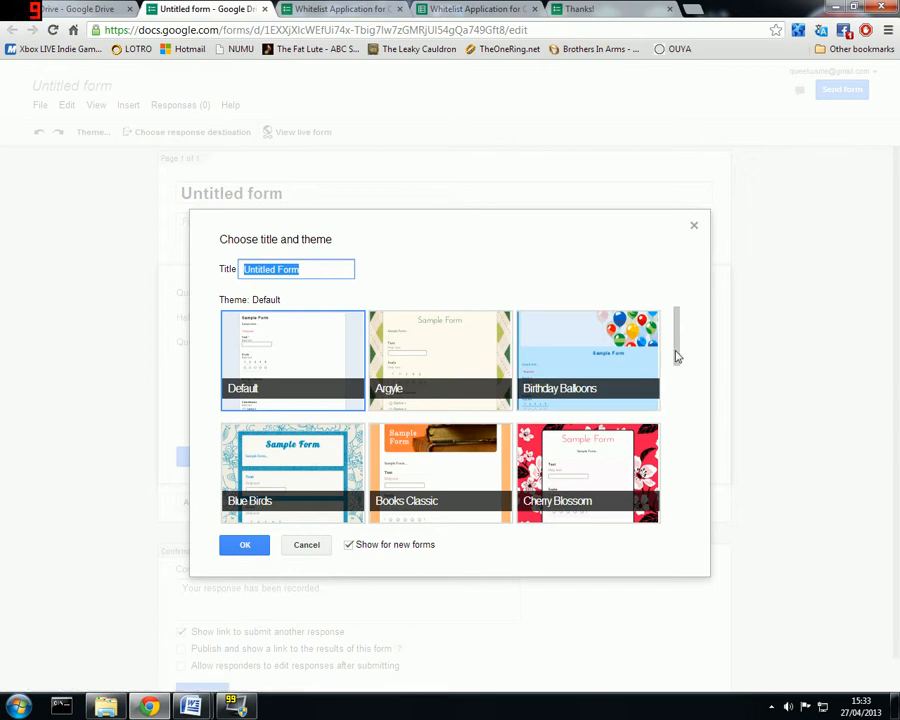
Apply the Notepaper theme to the new form and title it "Example Whitelist Form".
drag(677, 356, 701, 454)
click(575, 452)
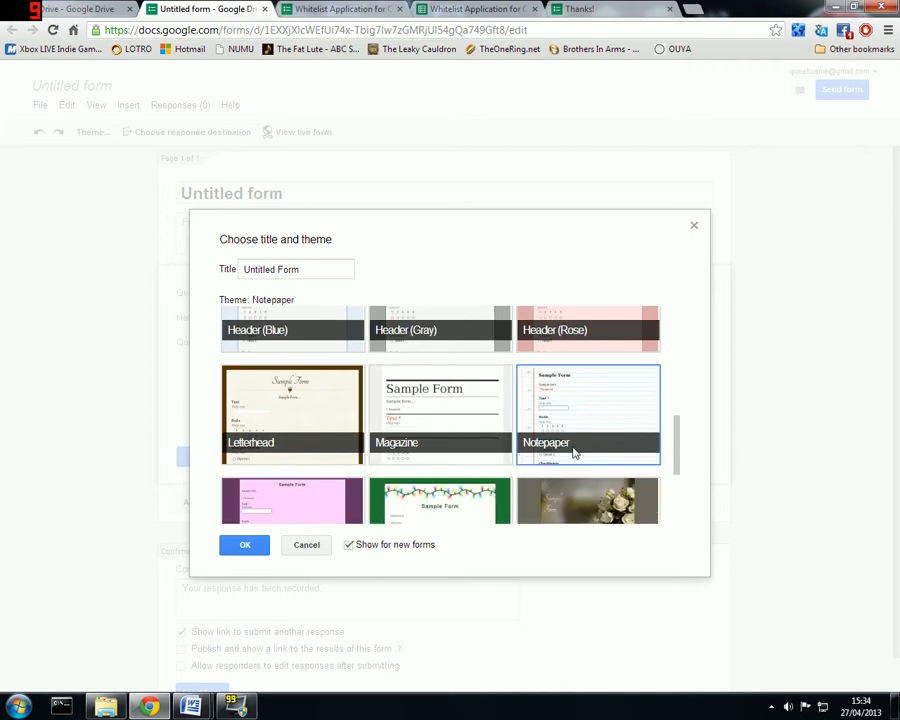
triple_click(290, 269)
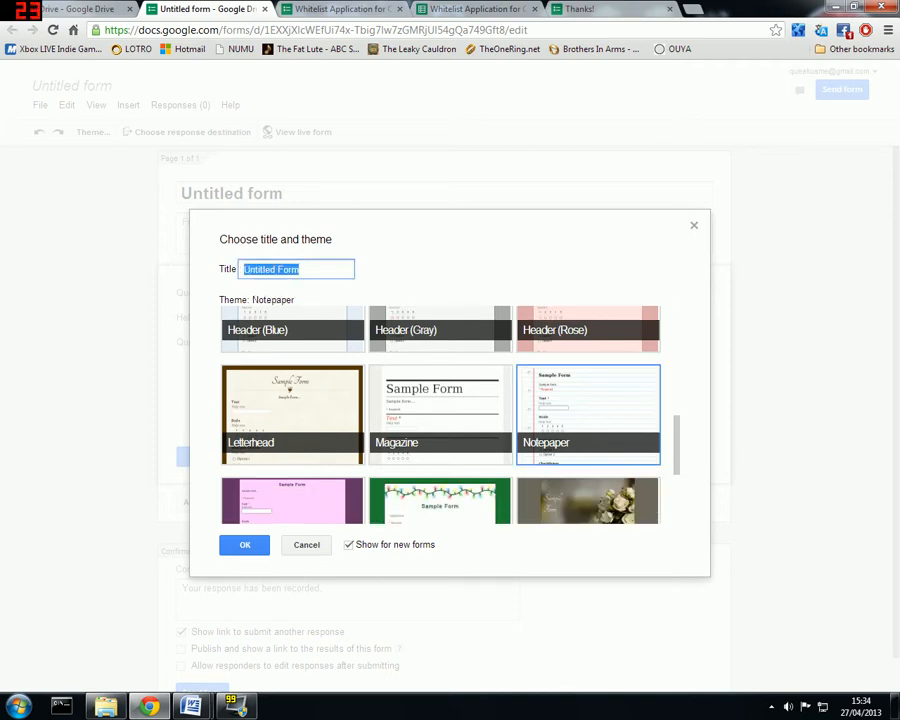
text(Example Whitelist)
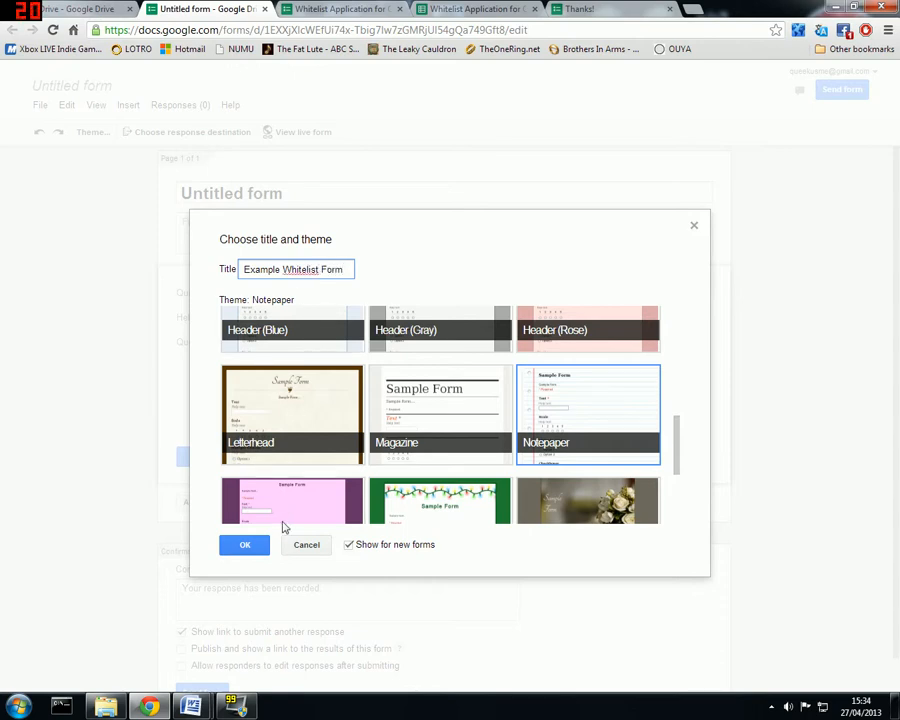
click(245, 548)
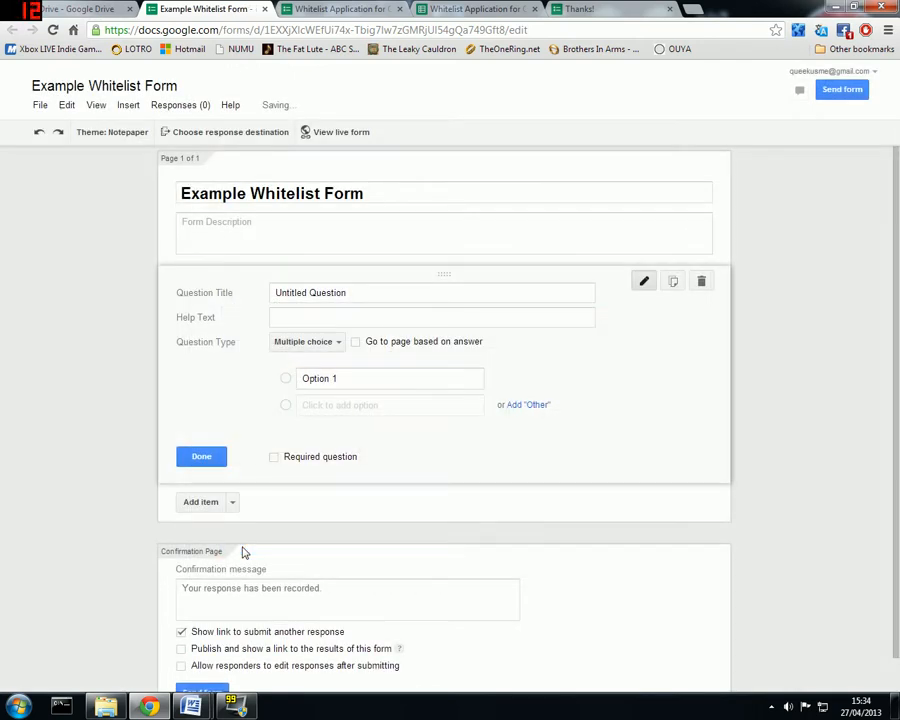
Enter "Submit your application to join my server" as the example form's description.
click(258, 196)
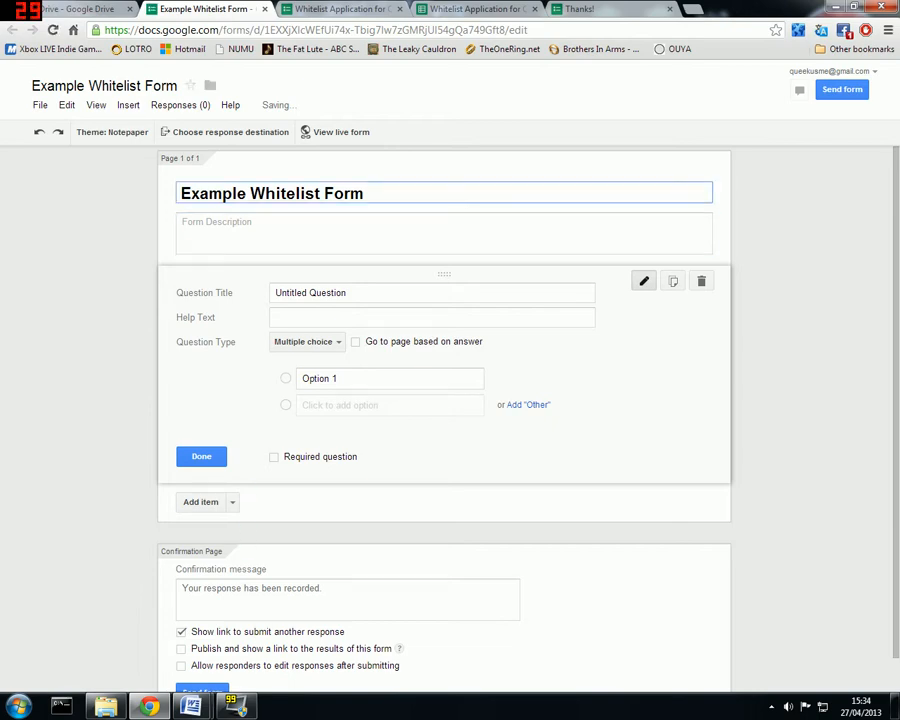
click(340, 9)
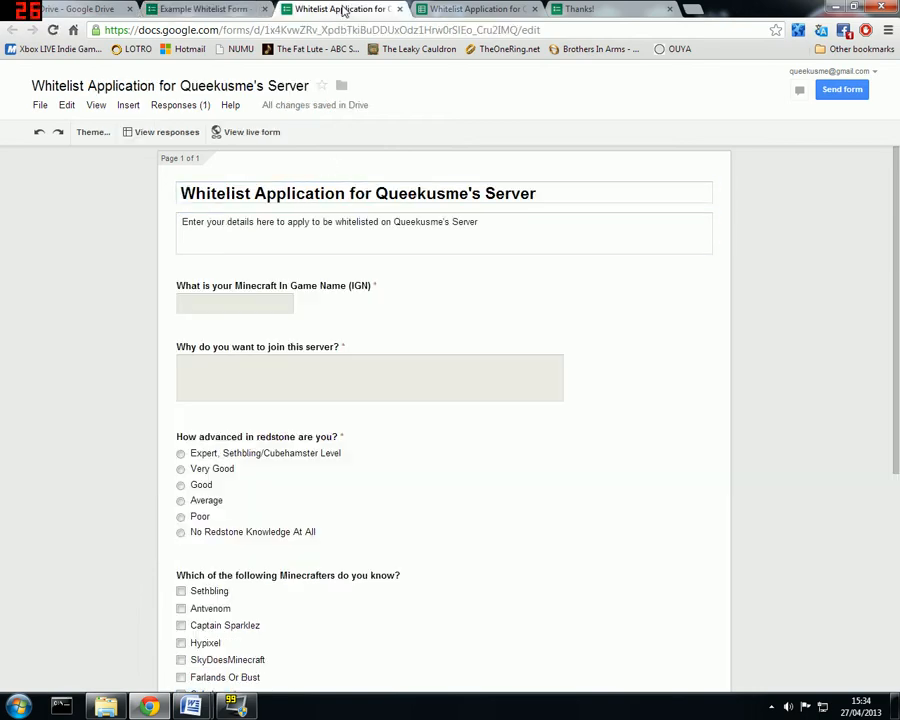
click(215, 10)
click(240, 230)
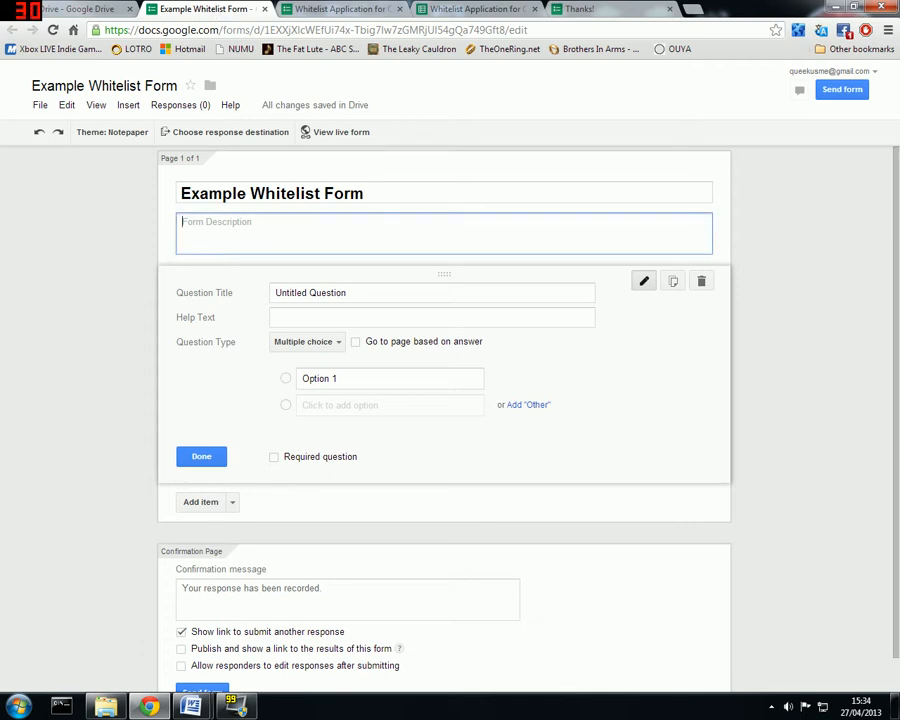
text(Su)
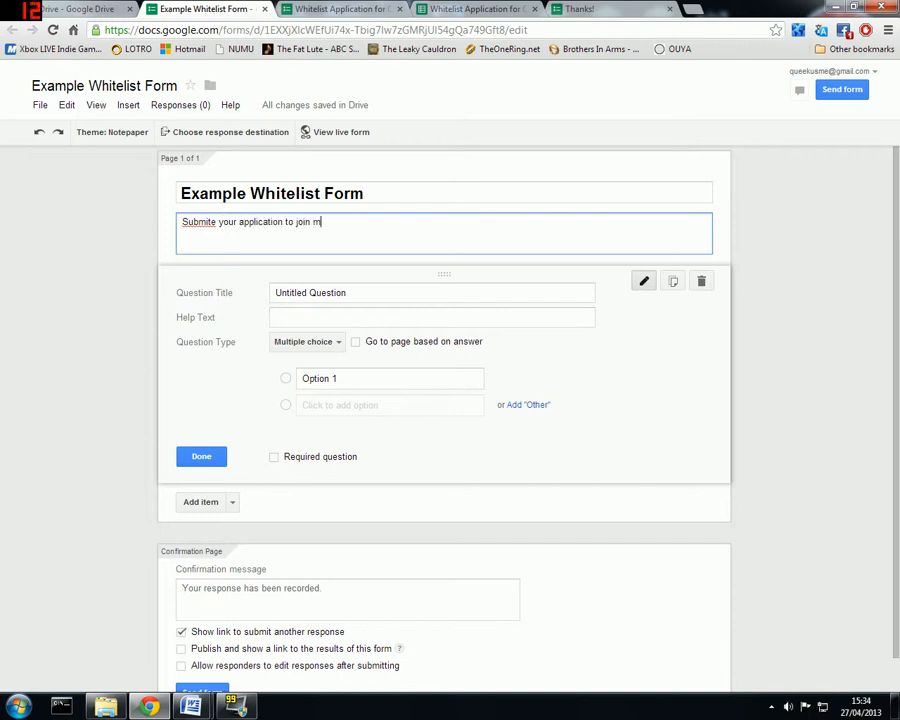
click(217, 222)
key(BackSpace)
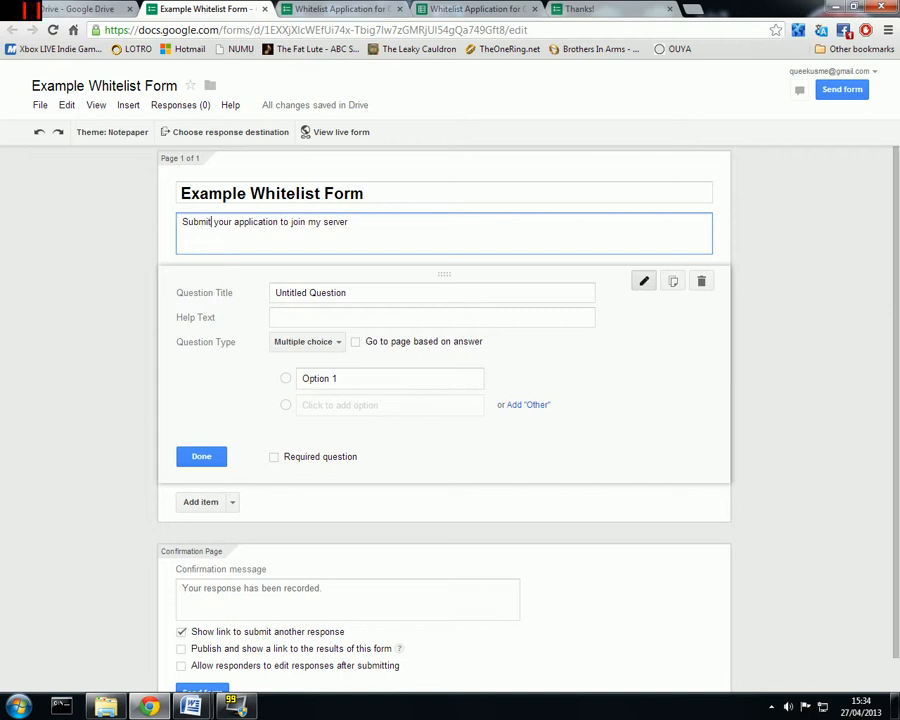
Title the first question "IGN" and set its question type to Text.
key(Tab)
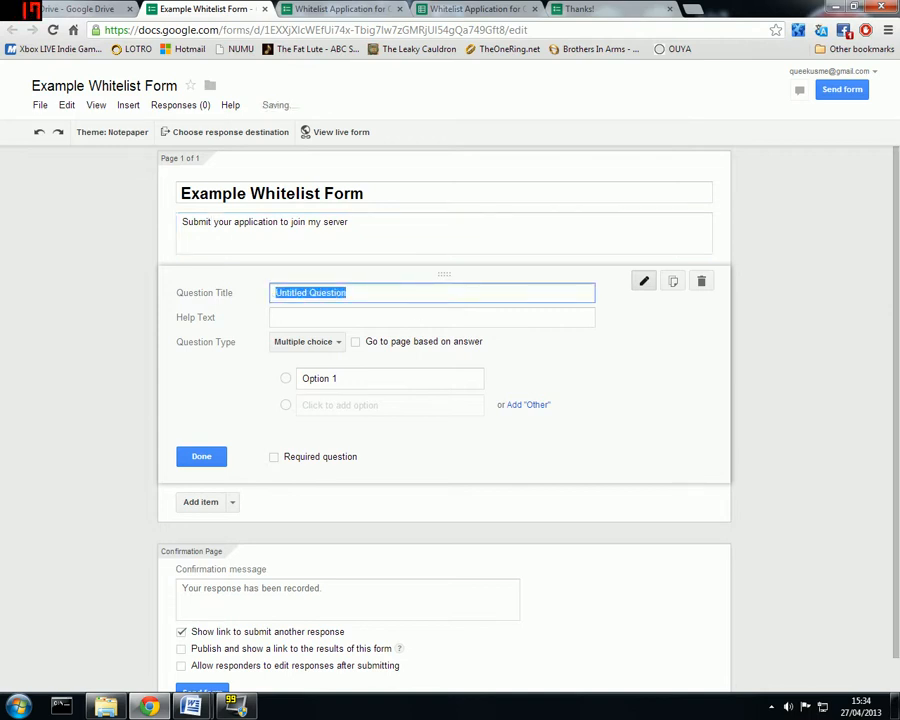
text(IGN)
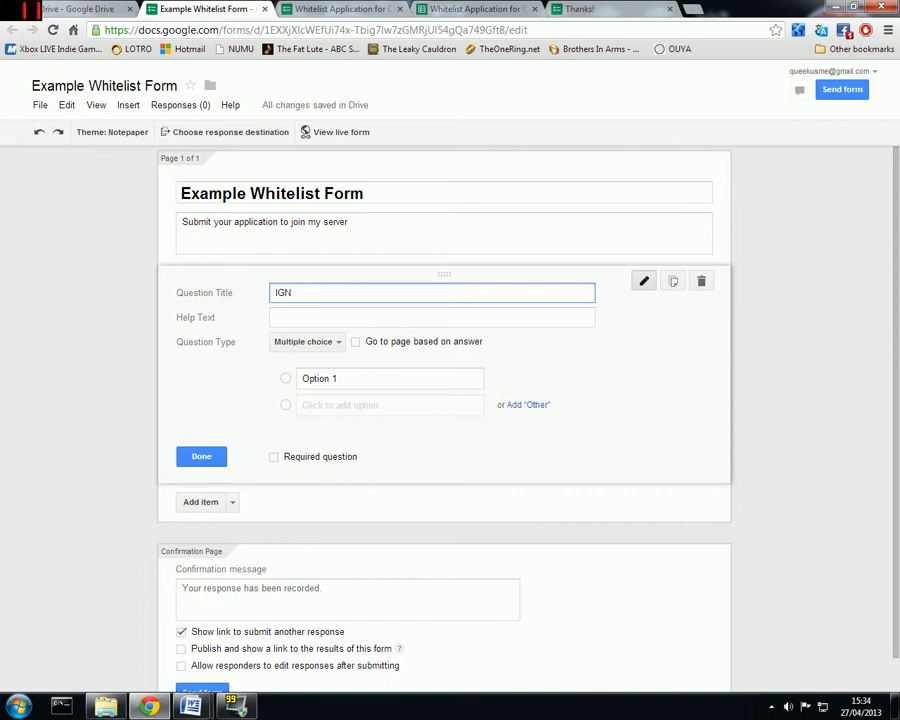
click(334, 345)
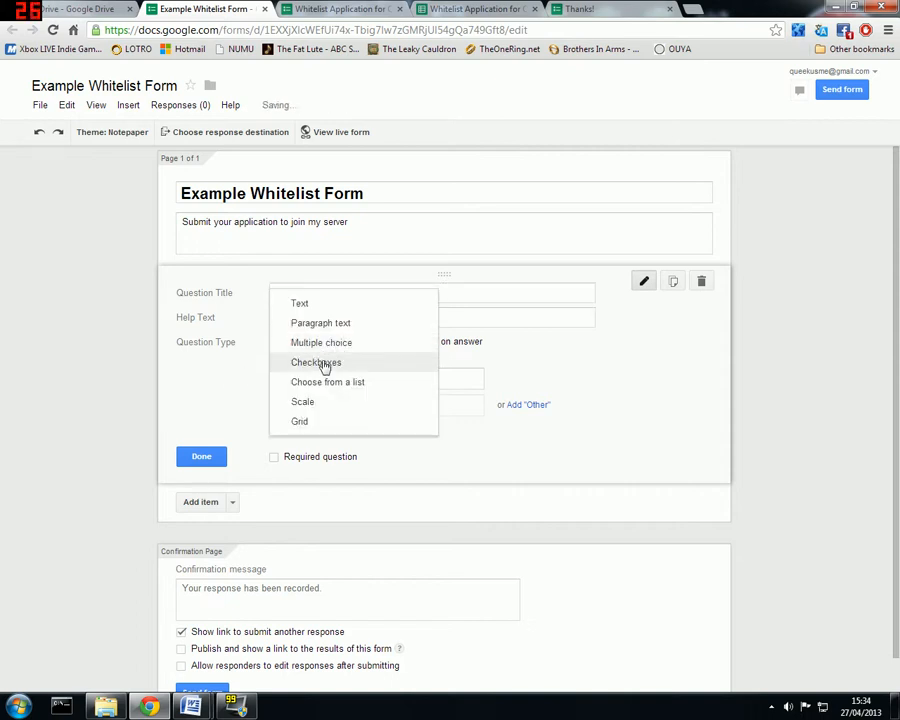
click(320, 308)
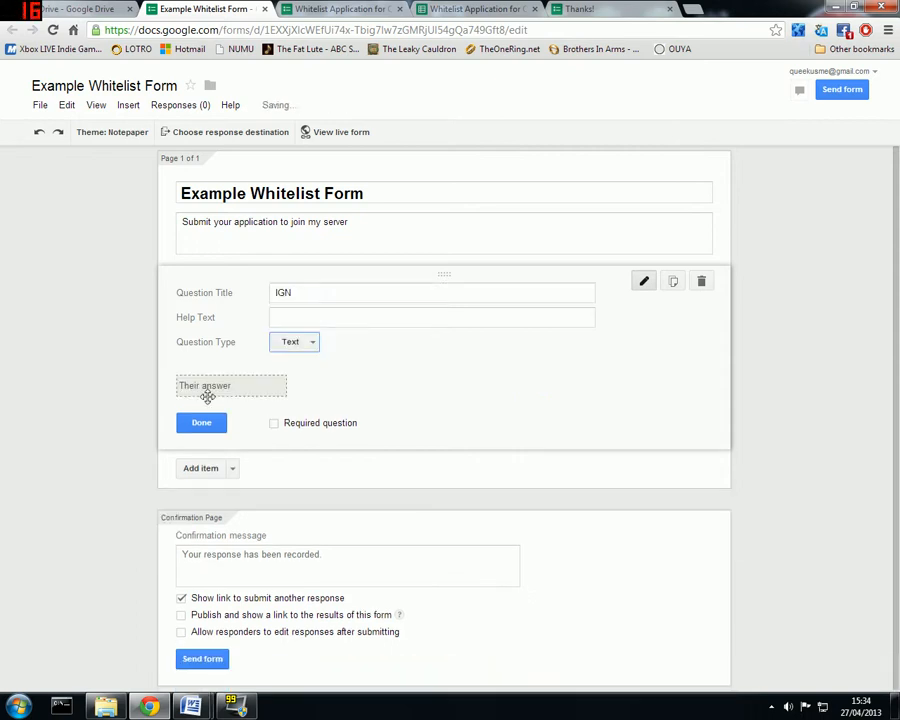
Try the Paragraph text, Multiple choice, Checkboxes, Choose from a list, Scale and Grid types on the IGN question and return it to Text.
click(317, 344)
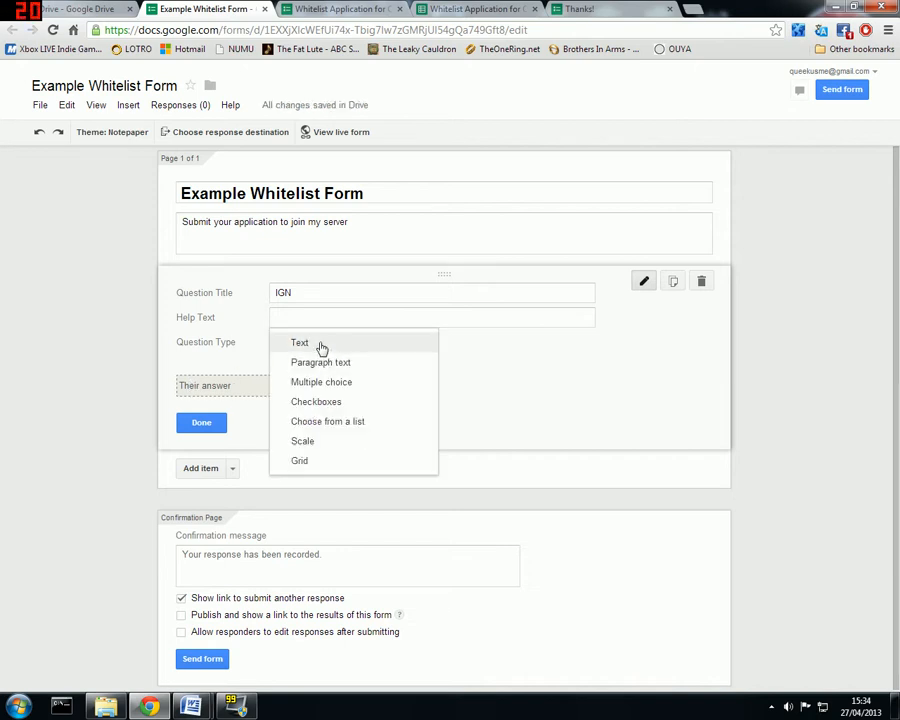
click(321, 366)
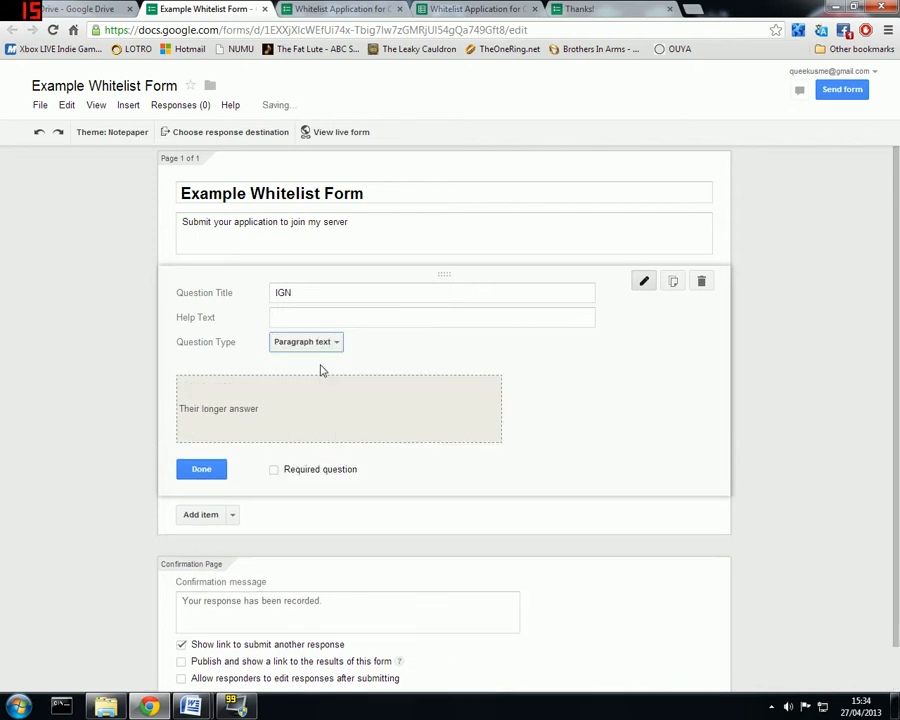
click(334, 345)
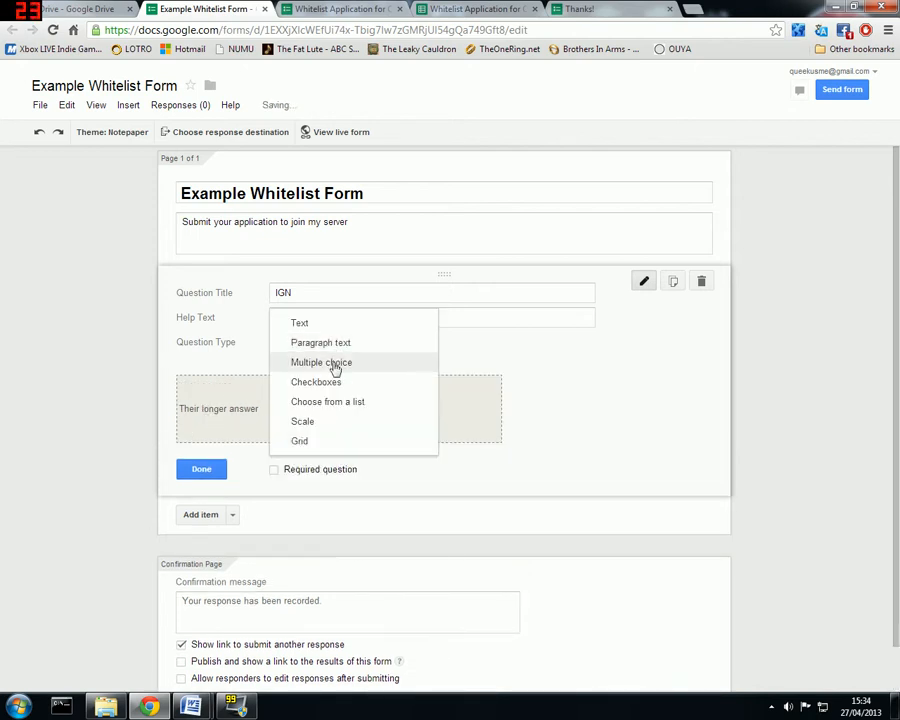
click(335, 364)
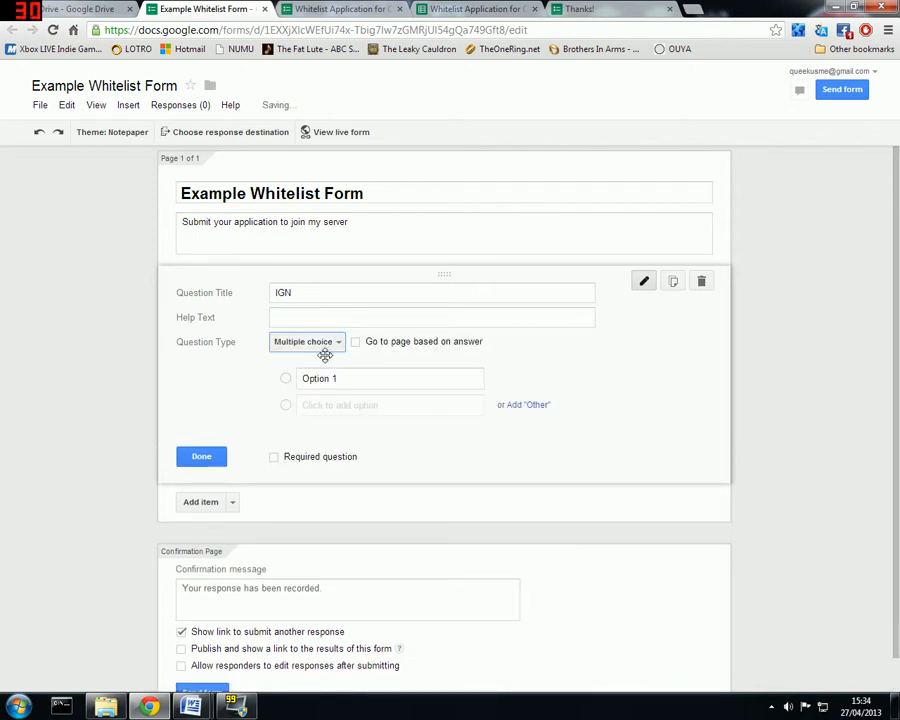
click(341, 347)
click(335, 364)
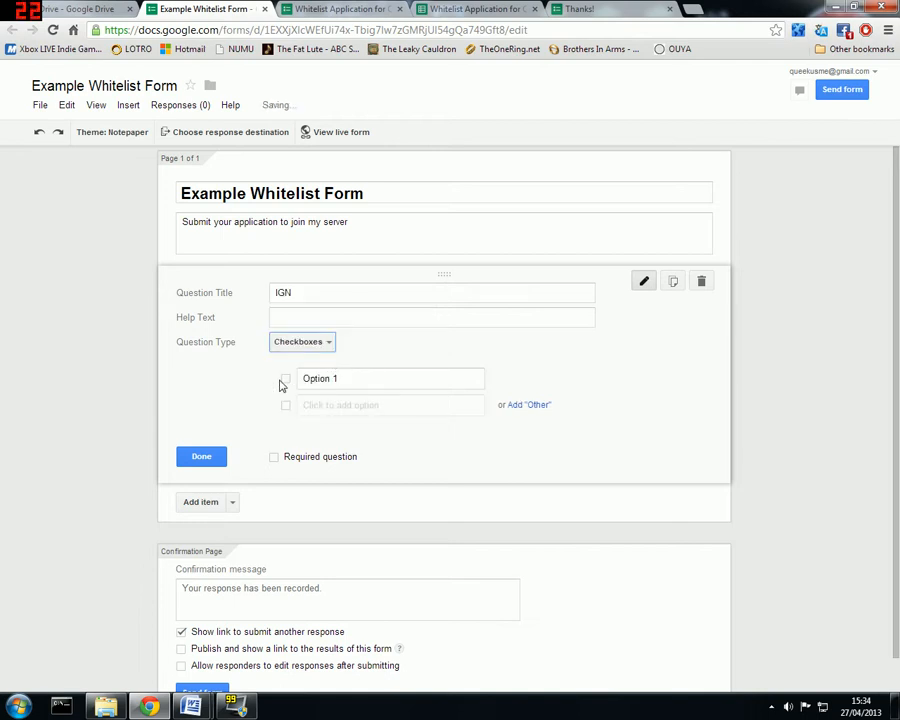
click(330, 343)
click(333, 372)
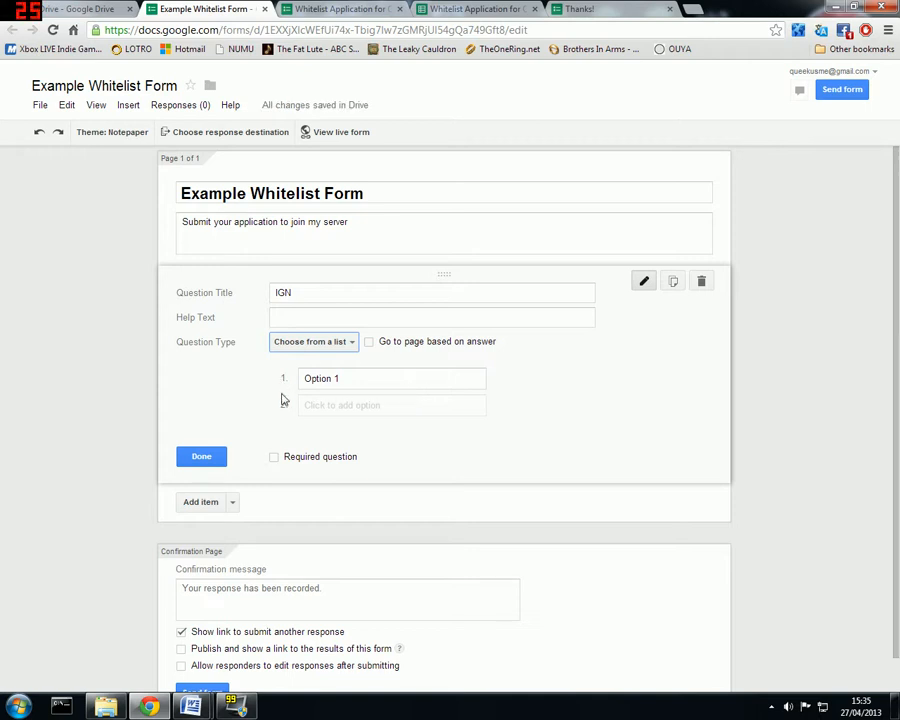
click(352, 343)
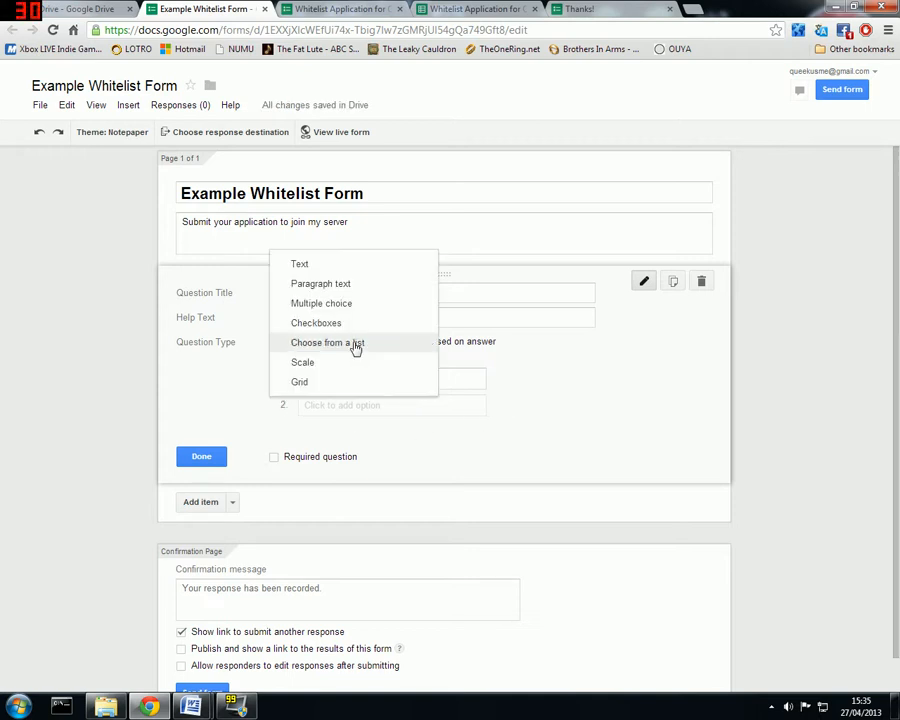
click(303, 362)
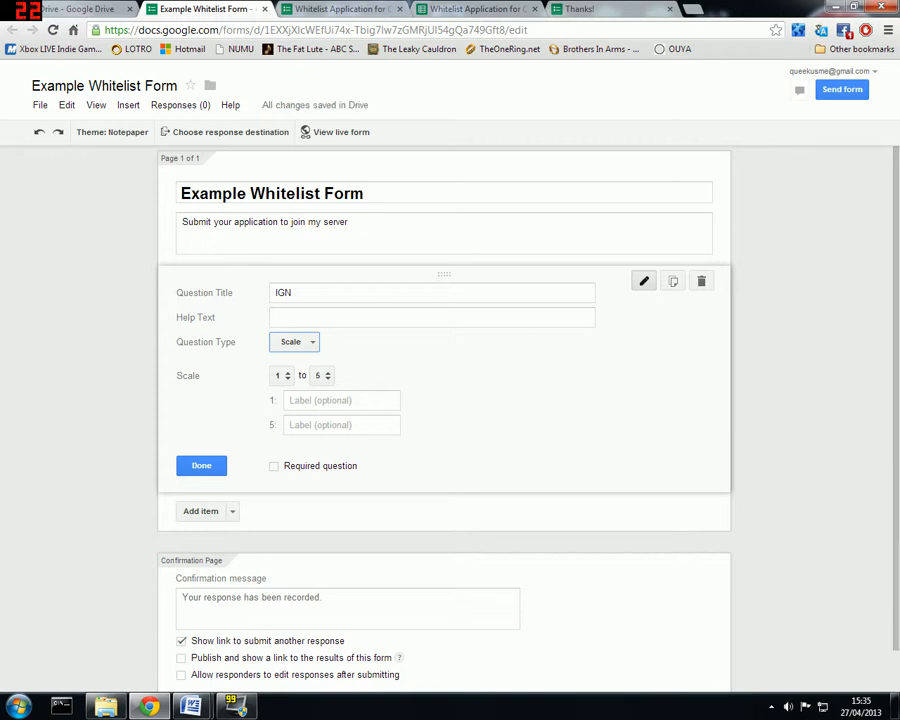
click(312, 346)
click(315, 360)
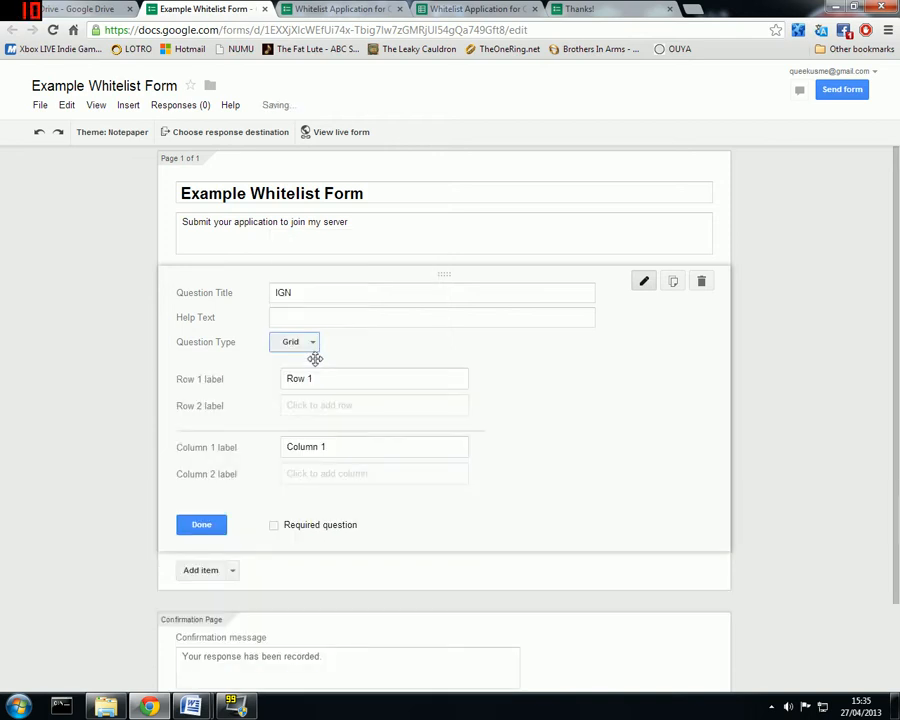
click(314, 346)
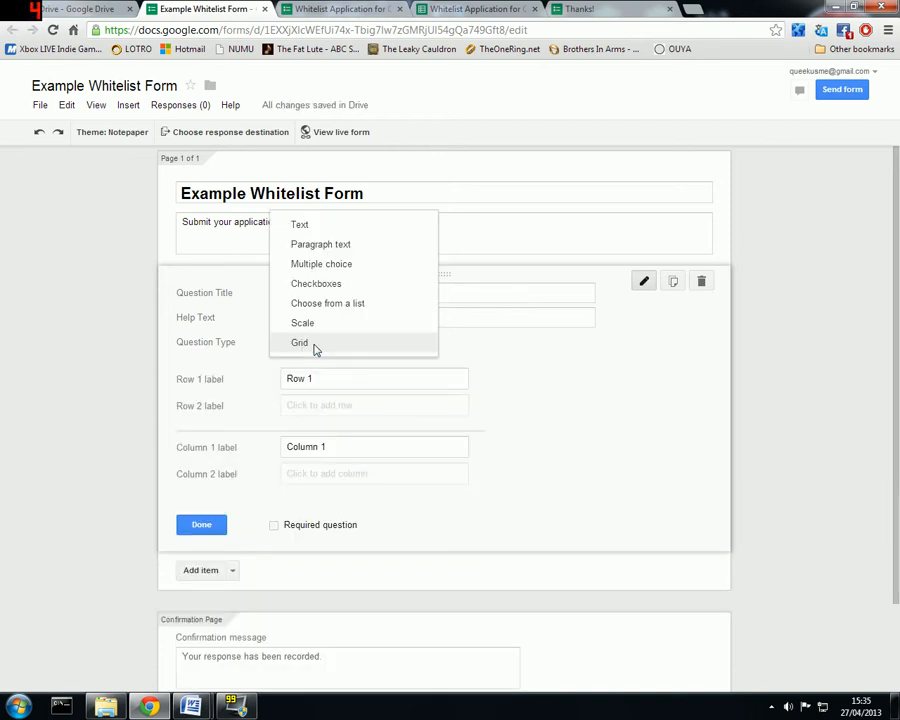
click(312, 230)
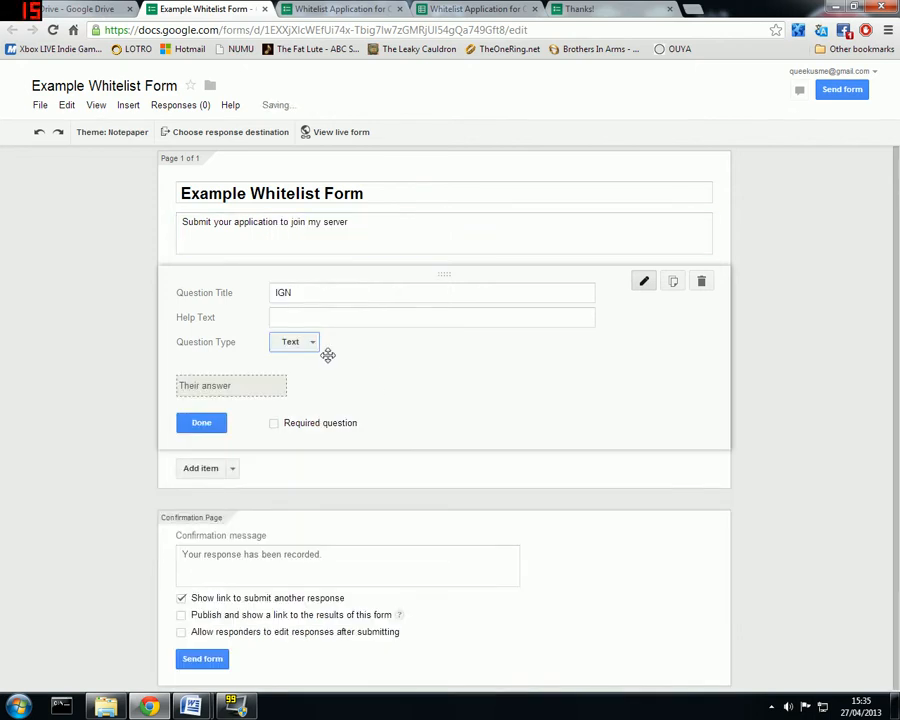
Make the IGN question required and finish editing it.
click(275, 424)
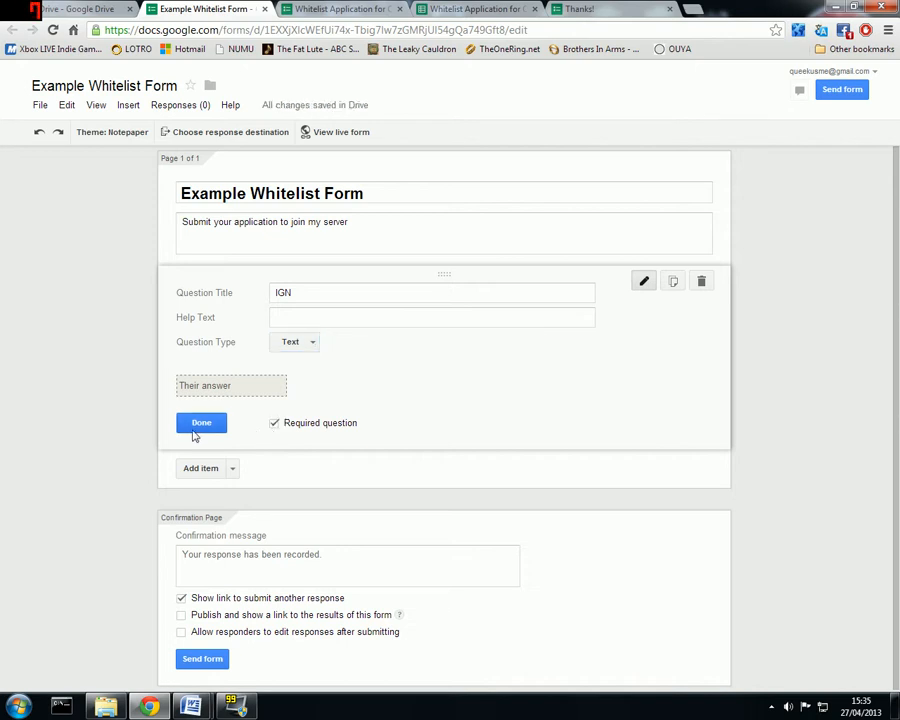
click(196, 429)
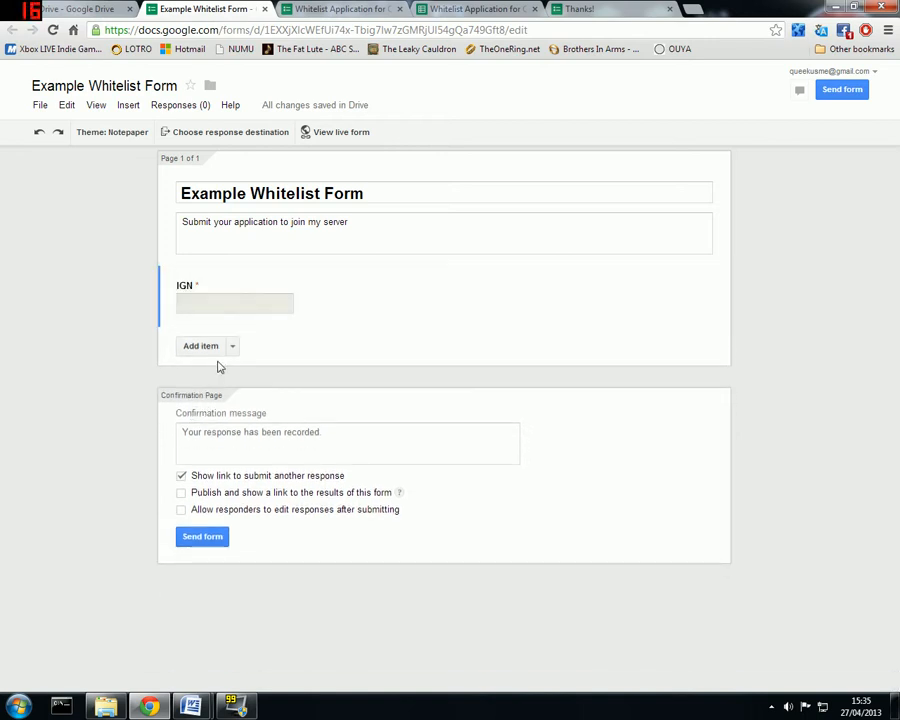
Add a second question of type Scale below IGN and title it "Redstone Ability".
click(235, 350)
click(234, 349)
click(201, 346)
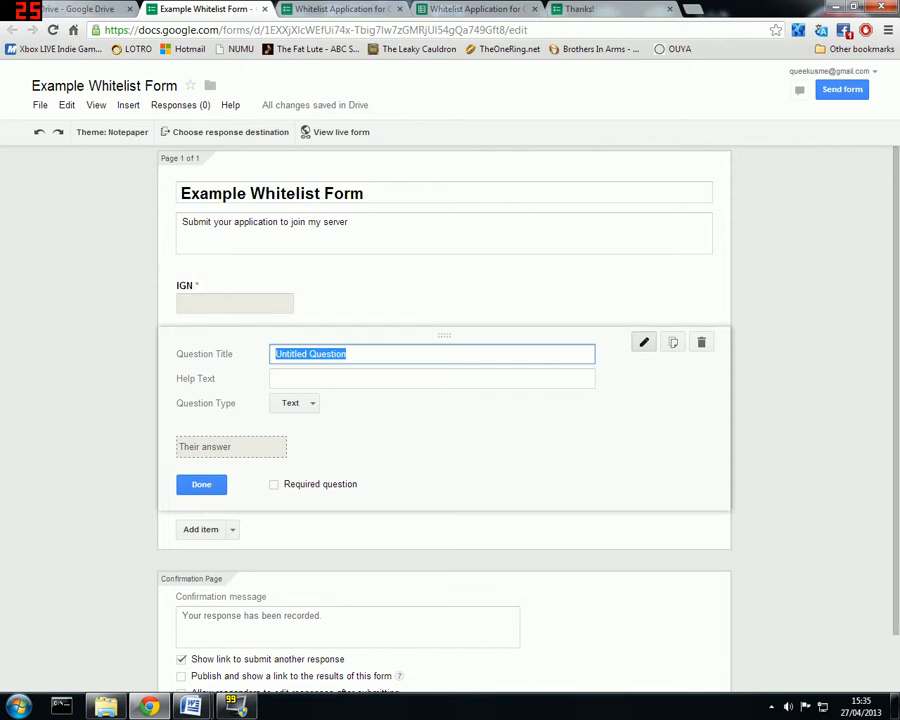
click(305, 405)
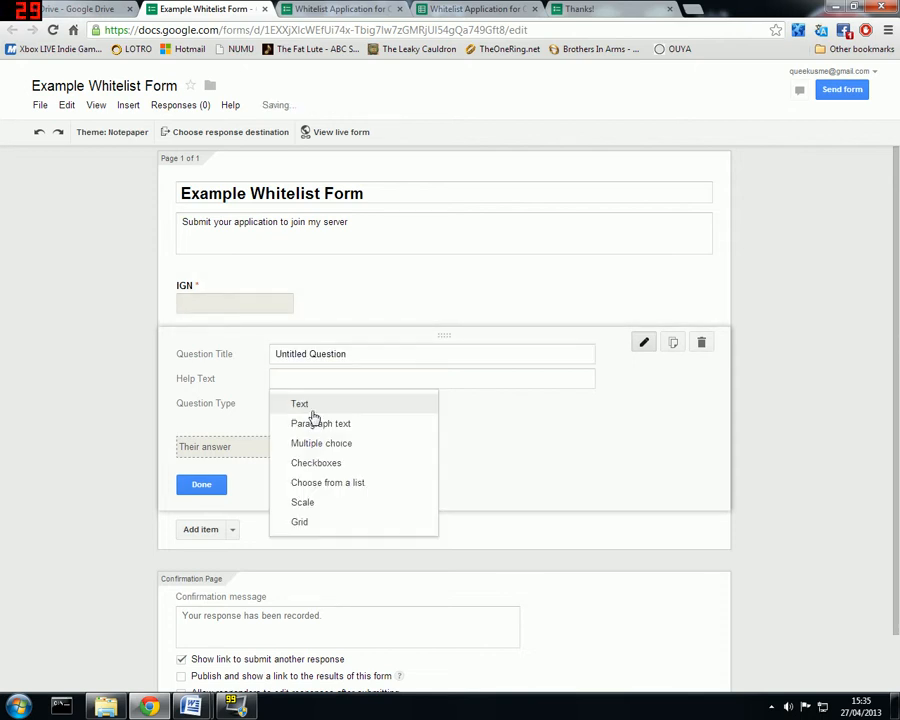
click(310, 501)
drag(347, 354, 274, 354)
text(Redst)
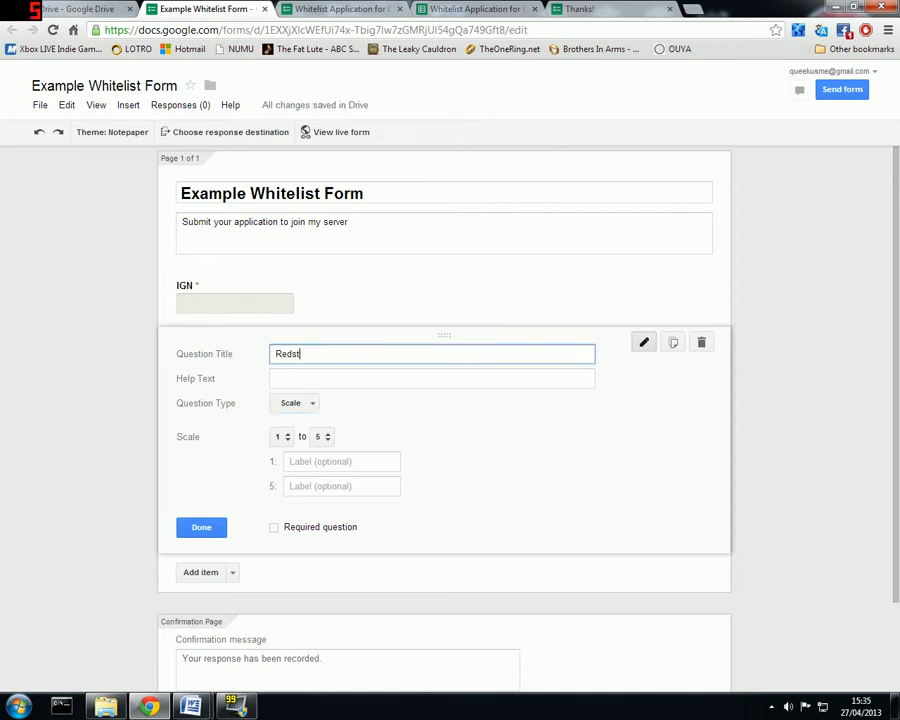
text(one Ability)
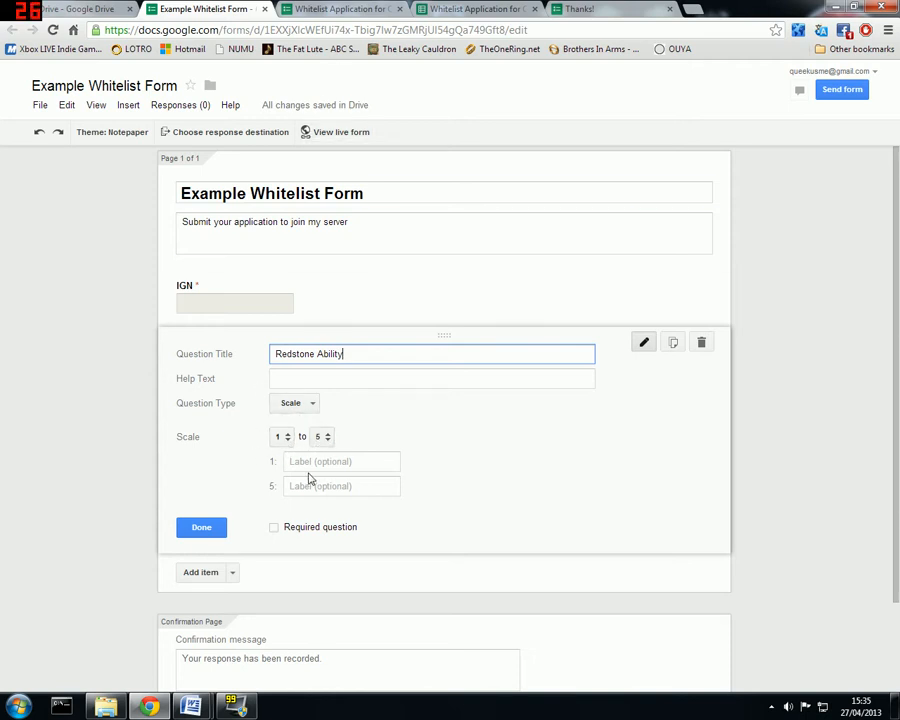
Label the Redstone Ability scale "None" at 1 and "Expert" at 5, make the question required and finish editing it.
click(340, 461)
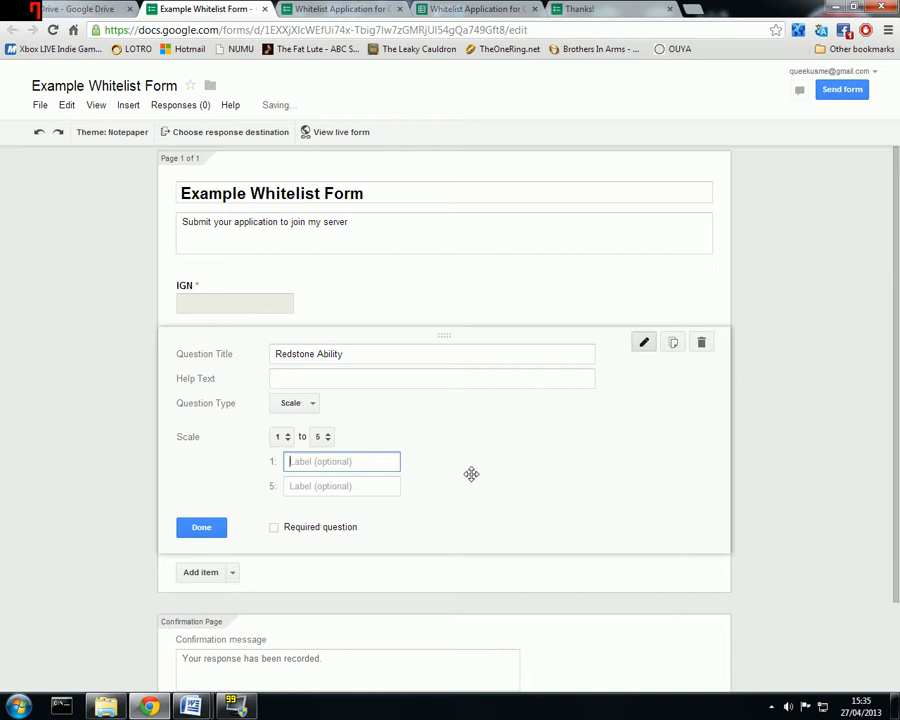
text(None)
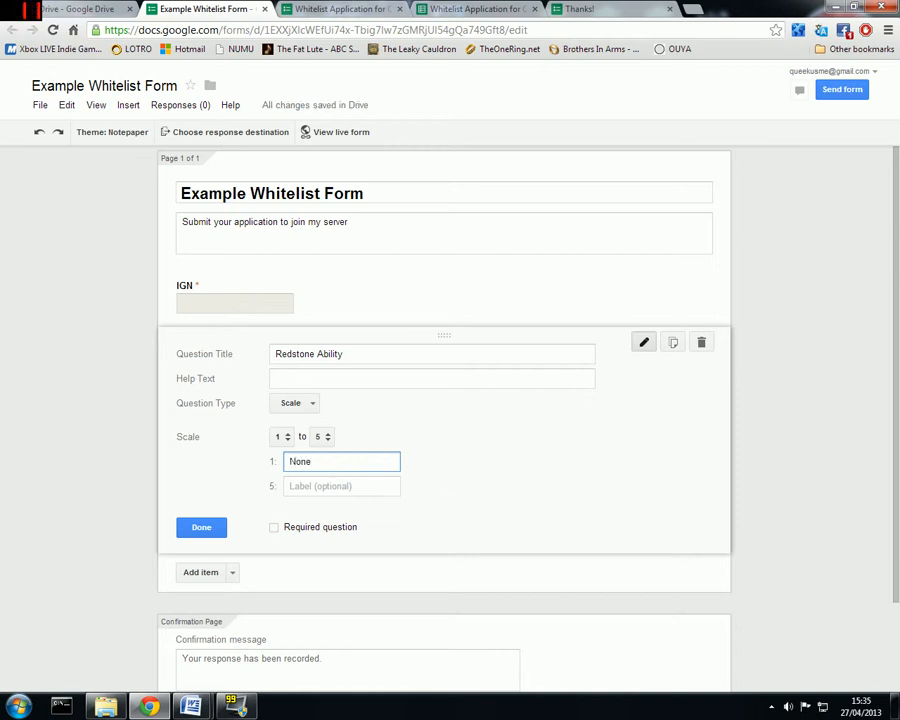
key(Tab)
text(Expe)
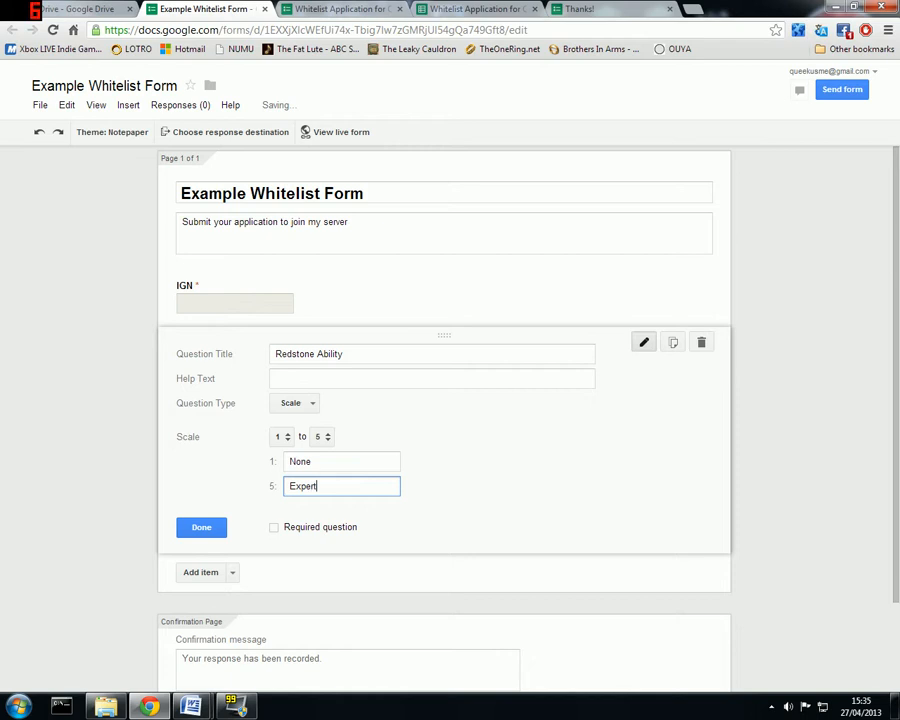
click(274, 527)
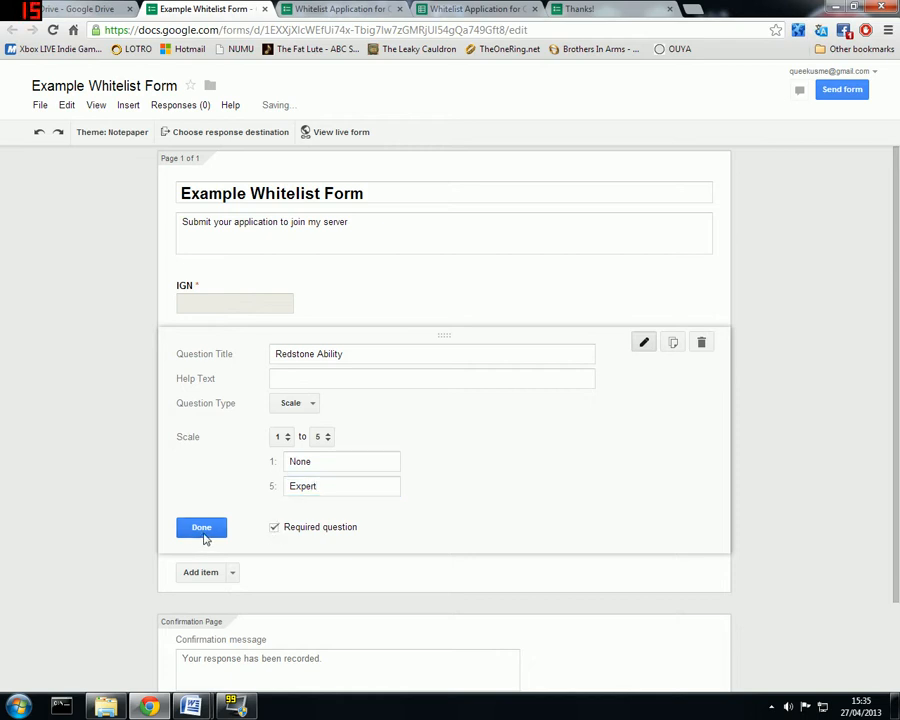
click(203, 530)
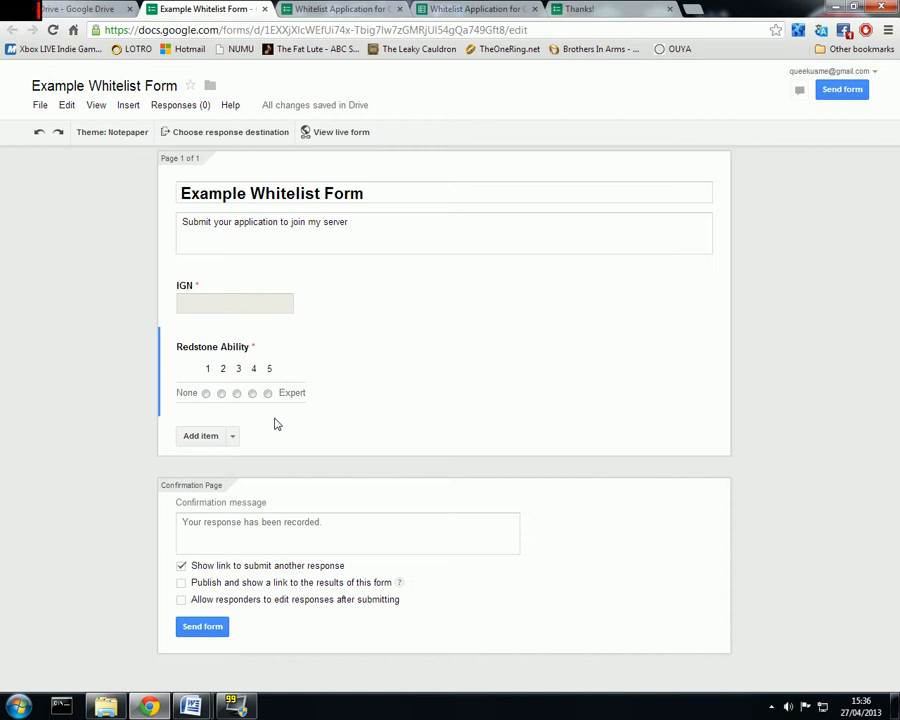
Add a required Paragraph text question titled "Why you want to join the server" and finish editing it.
click(214, 443)
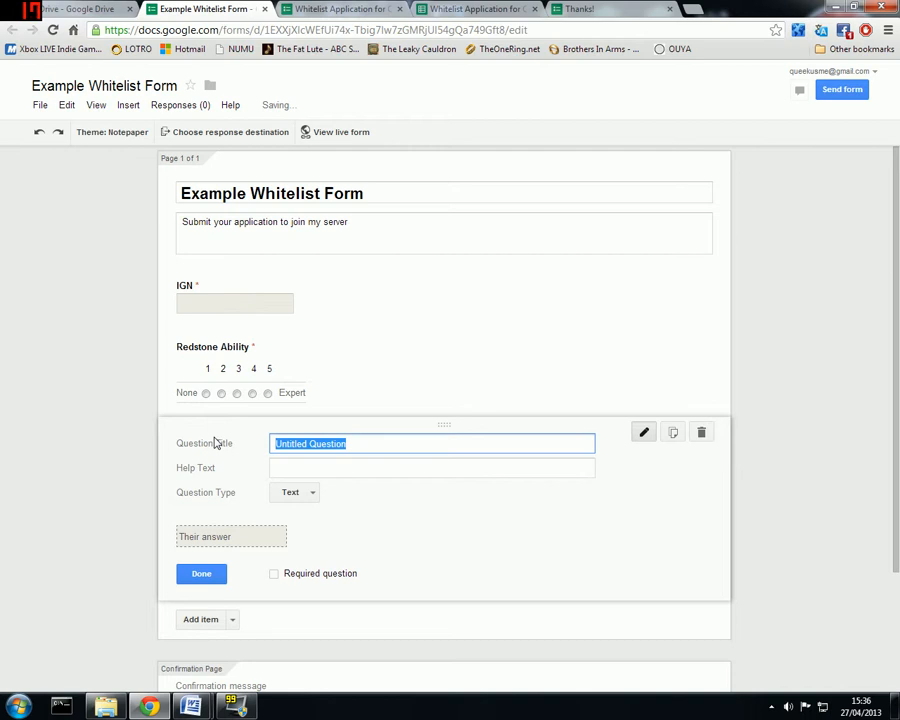
text(Why you w)
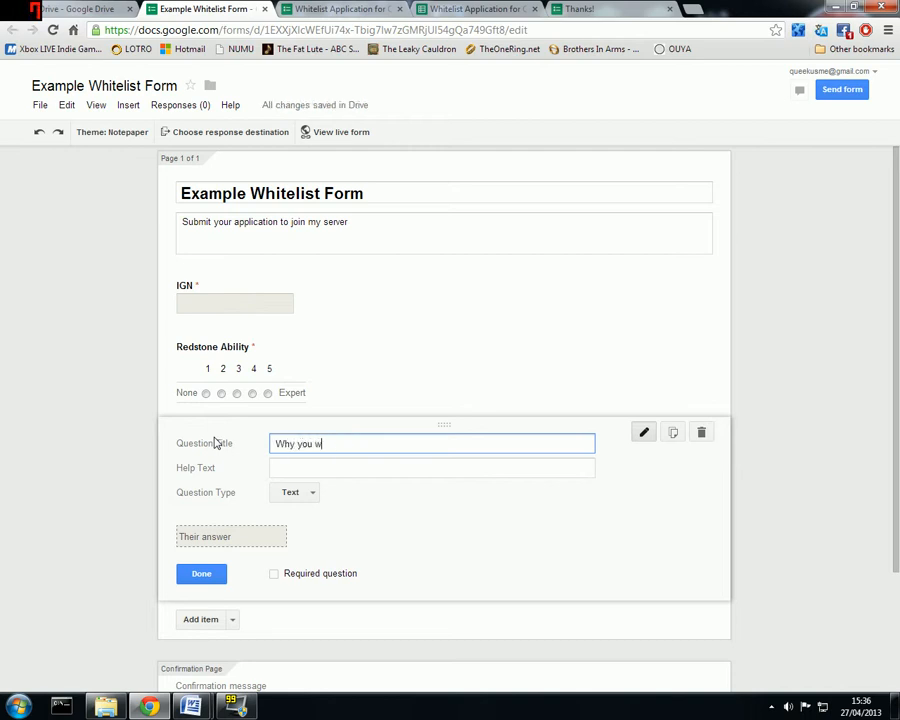
text(ant to join the server)
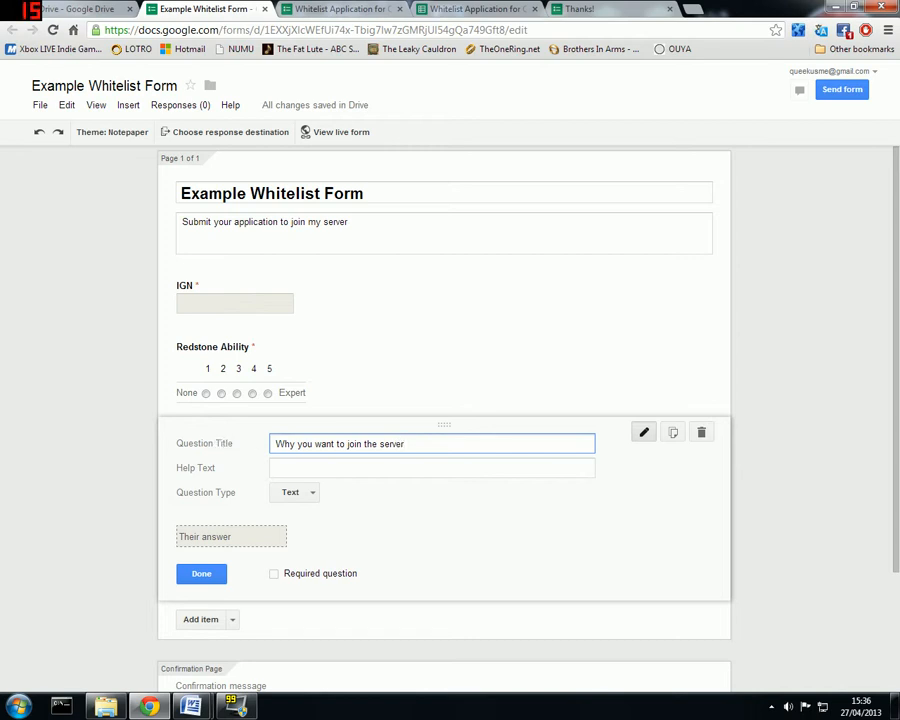
click(308, 493)
click(315, 513)
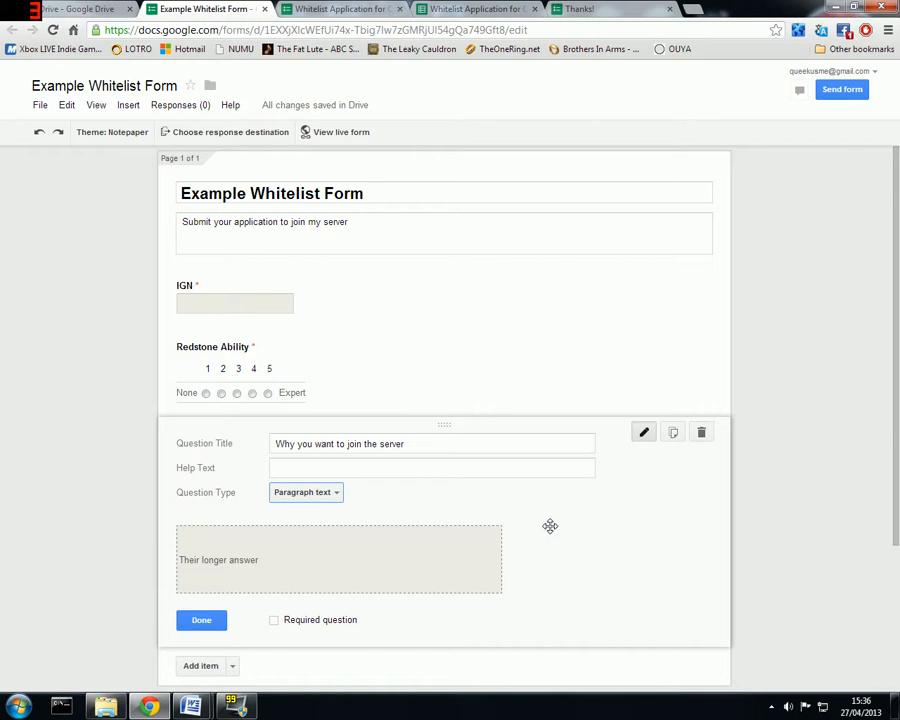
scroll(382, 550, down, 1)
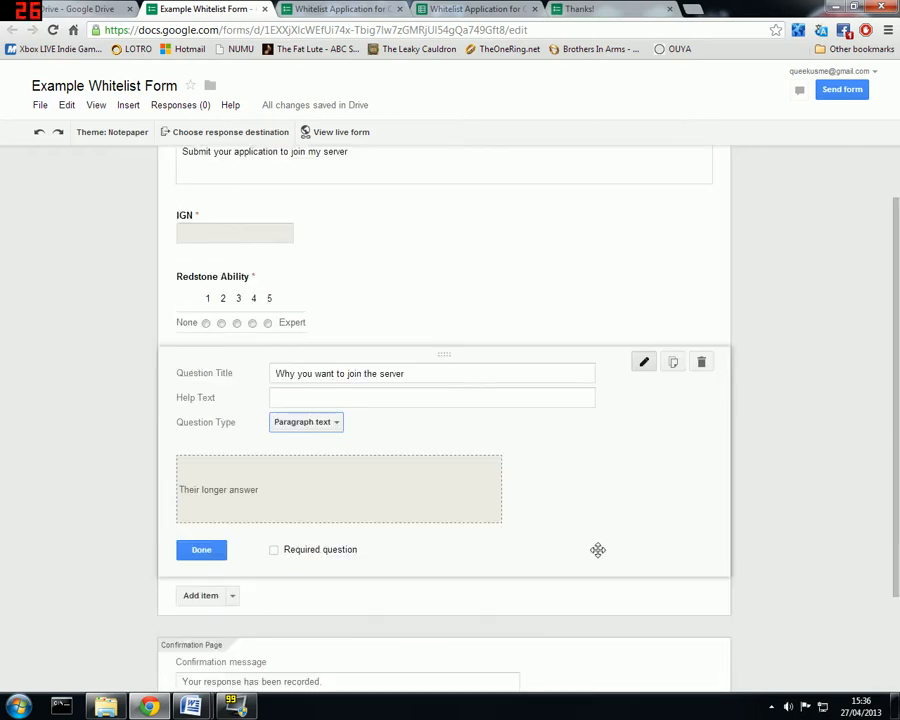
click(276, 552)
click(214, 552)
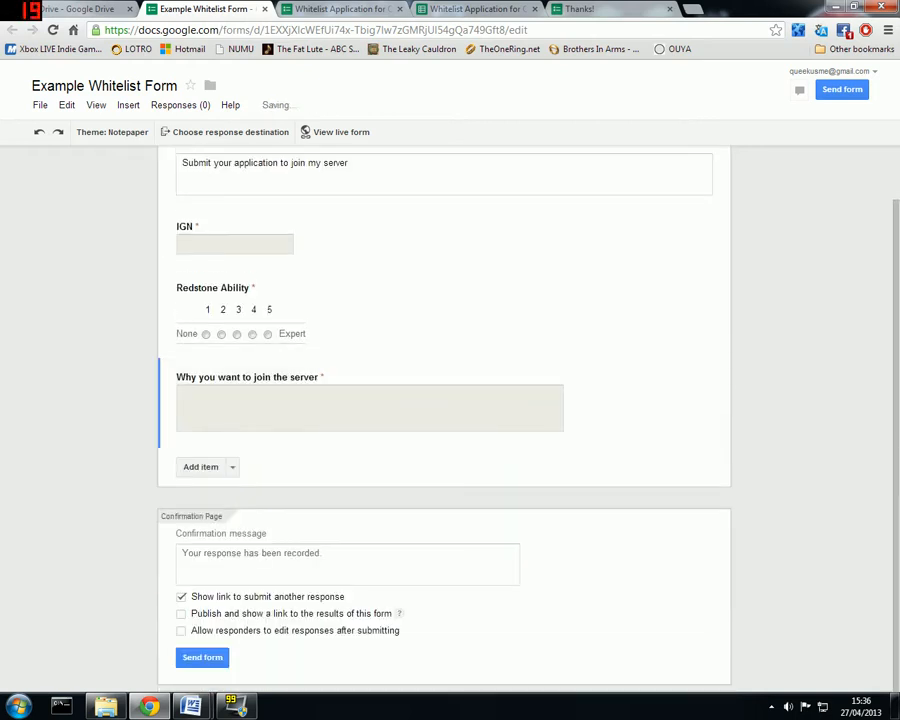
Add a Text question titled "Email Mailing List if accepted on server" at the end of the form.
click(233, 467)
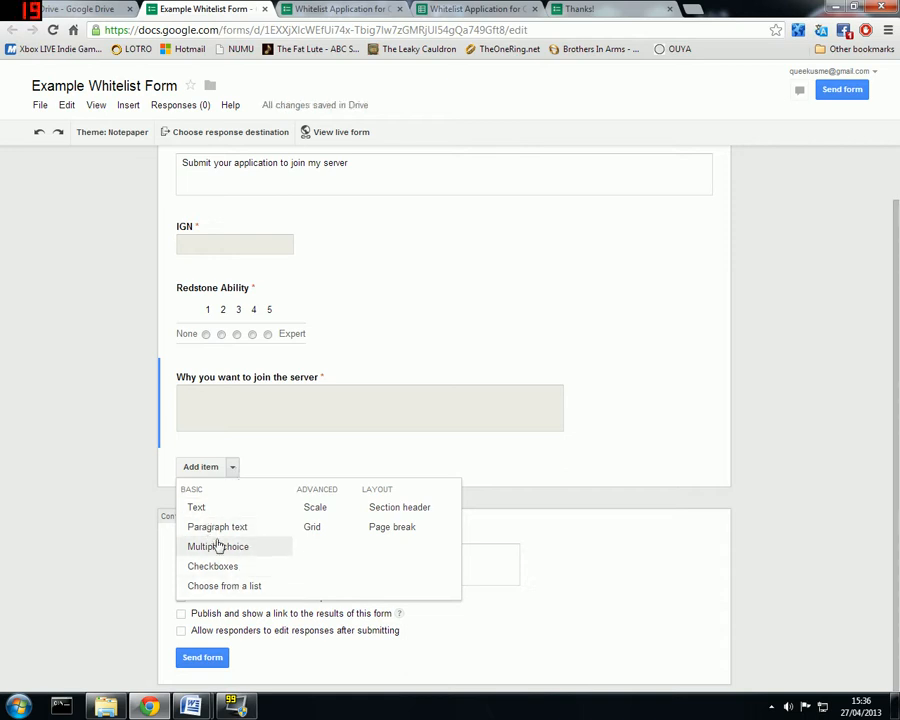
click(201, 509)
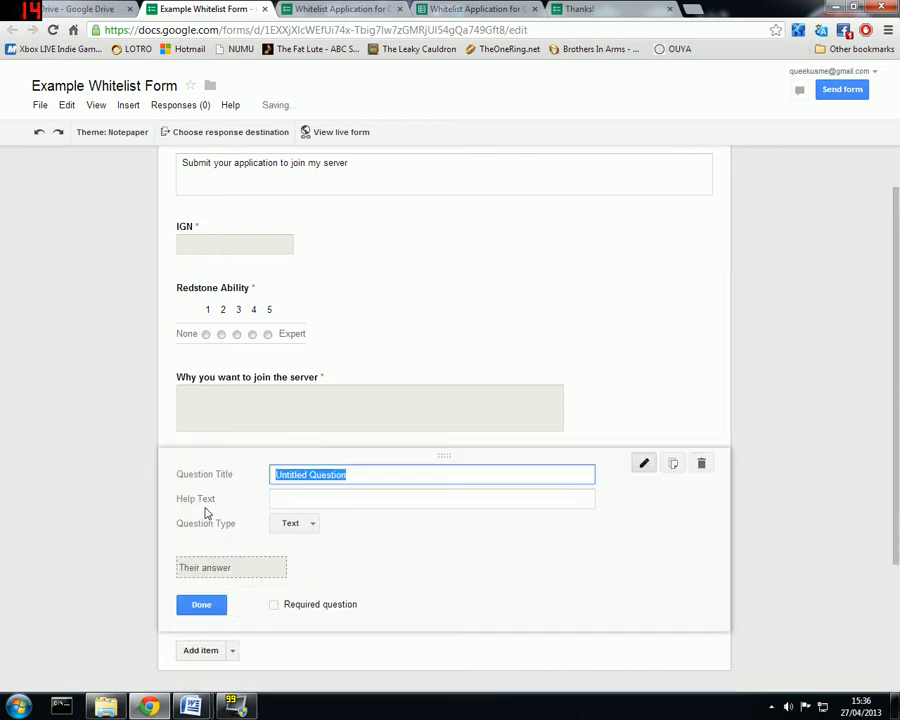
text(Emai)
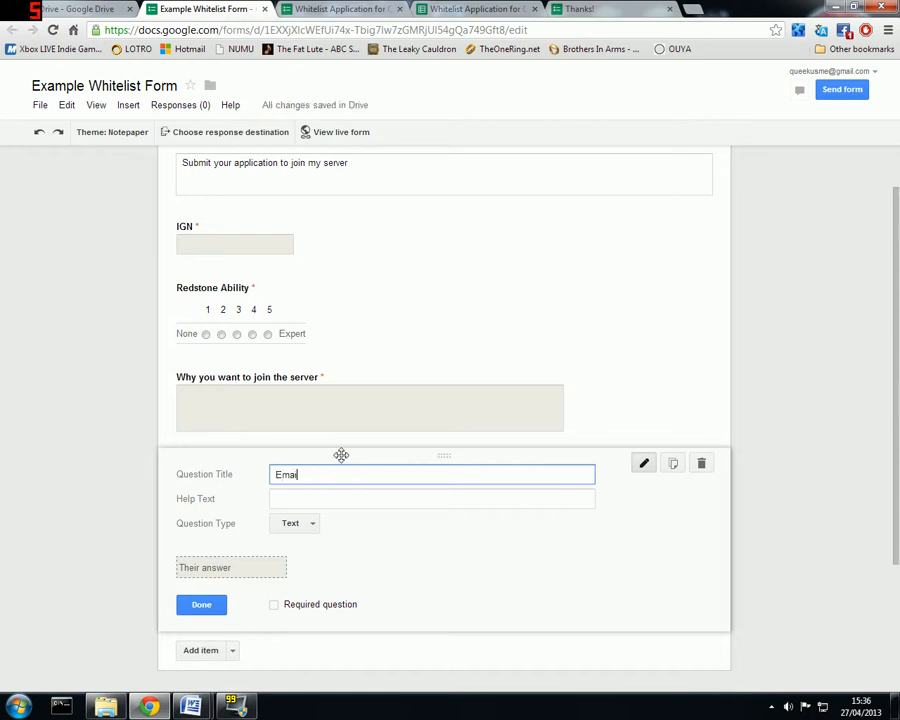
text(l Mailing List if accep)
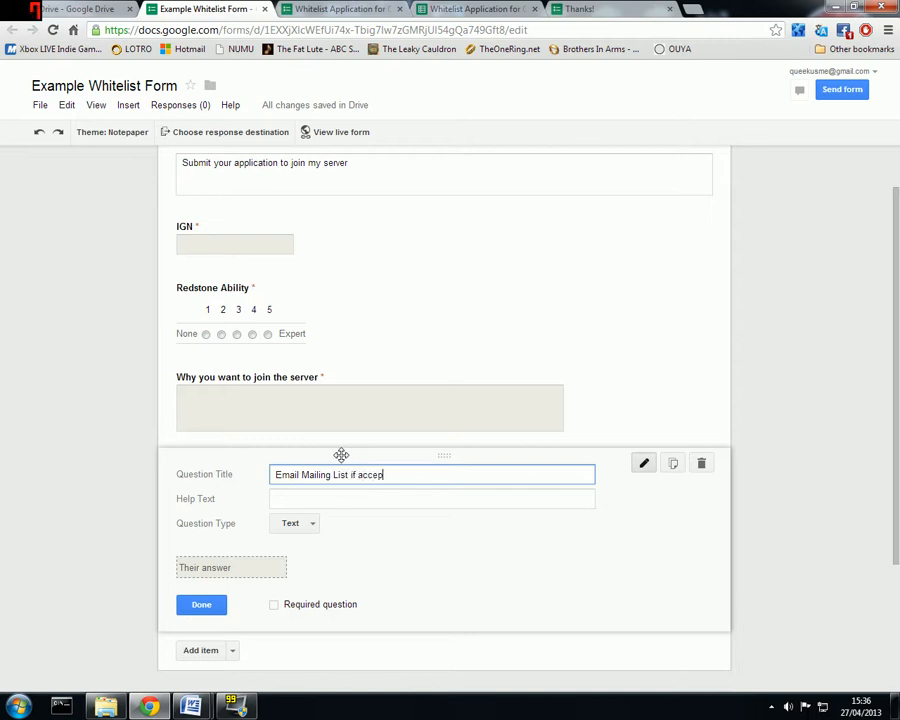
text(ted on server)
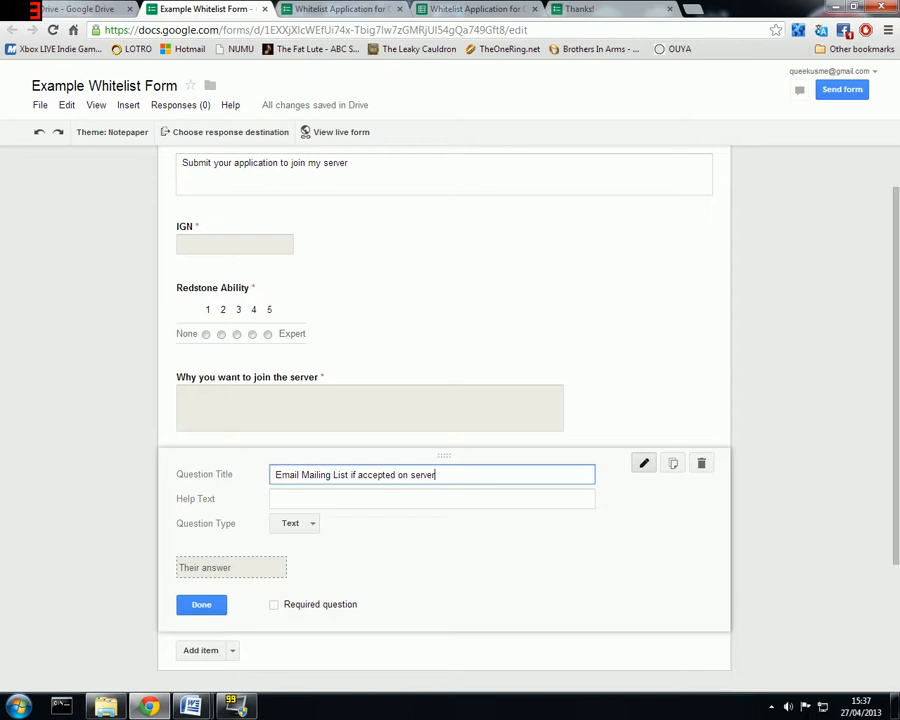
click(312, 523)
click(612, 539)
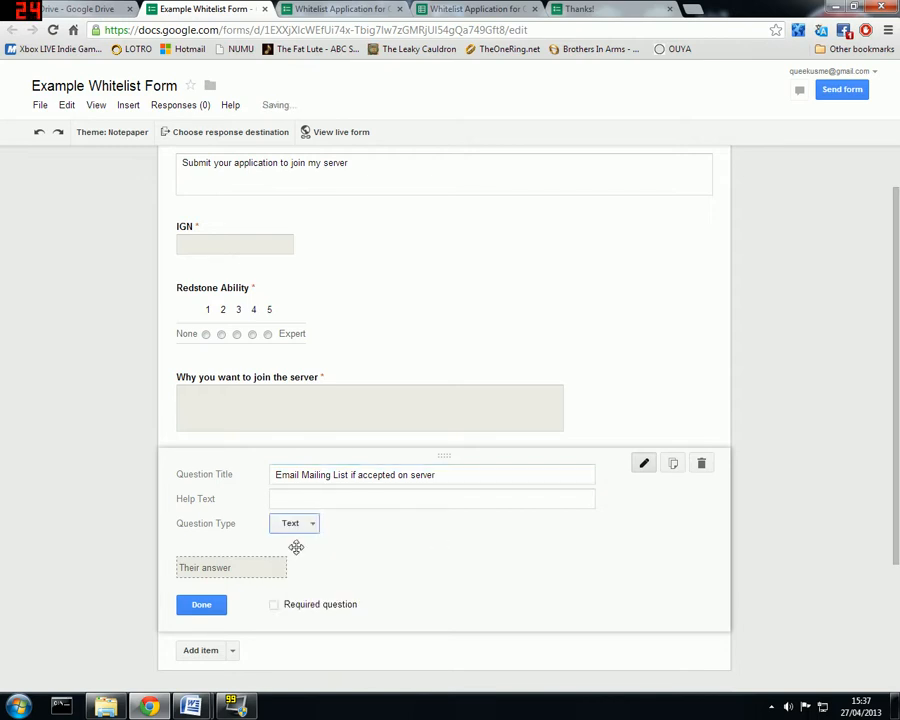
click(438, 475)
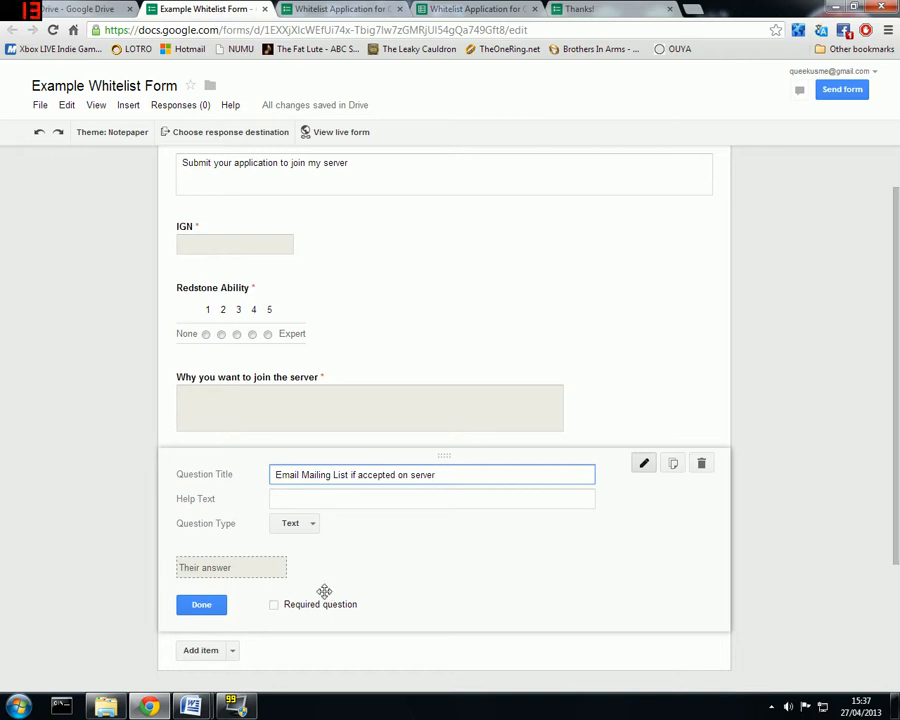
Finish editing the mailing list question and disable the link to submit another response on the confirmation page.
click(199, 607)
scroll(200, 605, down, 2)
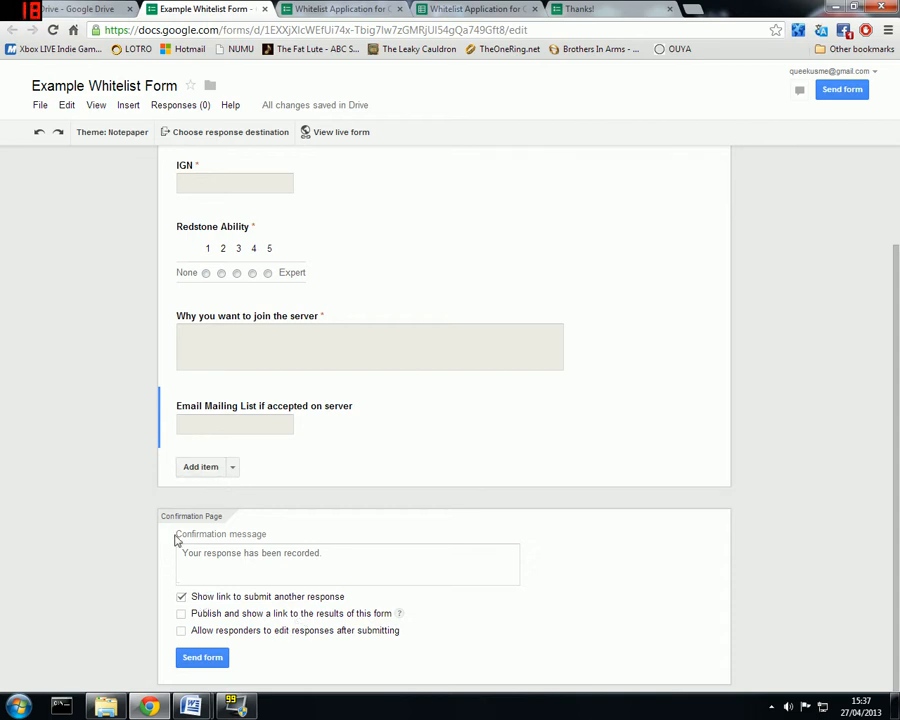
click(286, 552)
drag(321, 553, 181, 553)
click(232, 553)
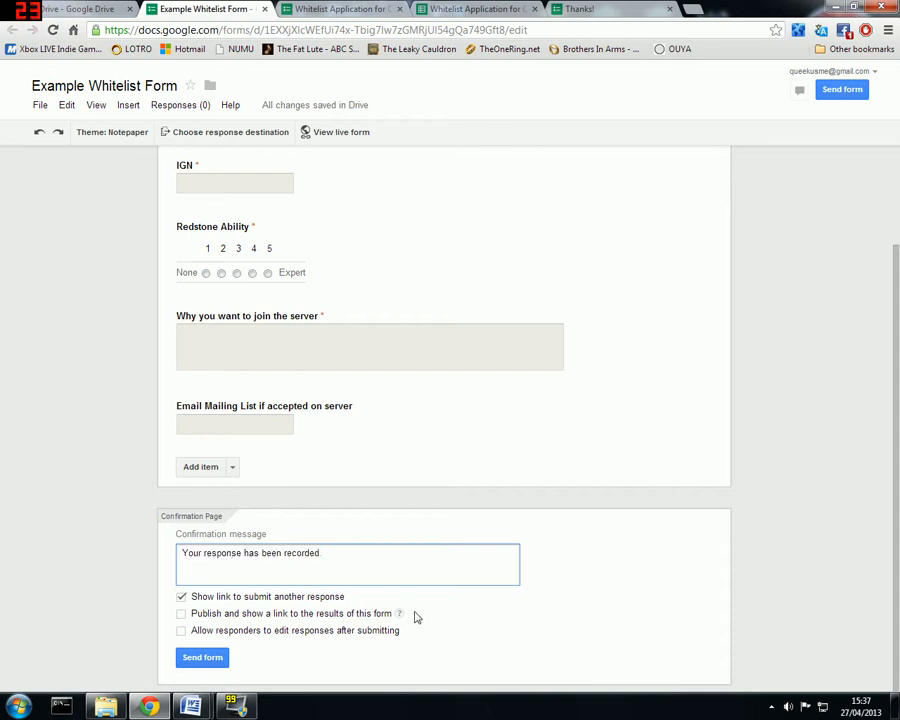
click(182, 598)
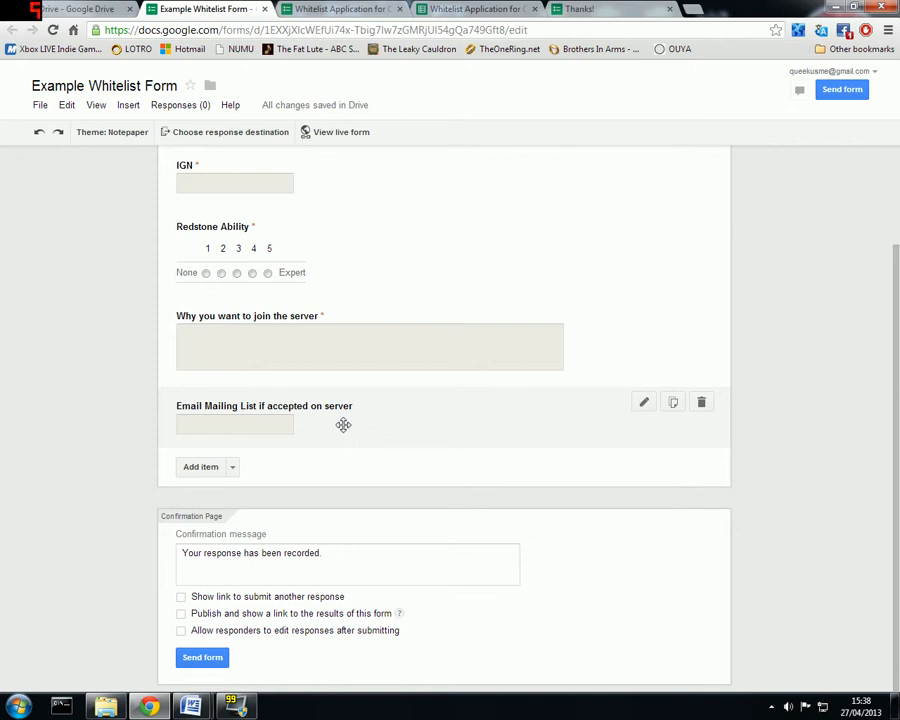
Review the form's questions, the older whitelist application's response sheet and submission page, and the option letting responders edit responses.
scroll(343, 425, up, 1)
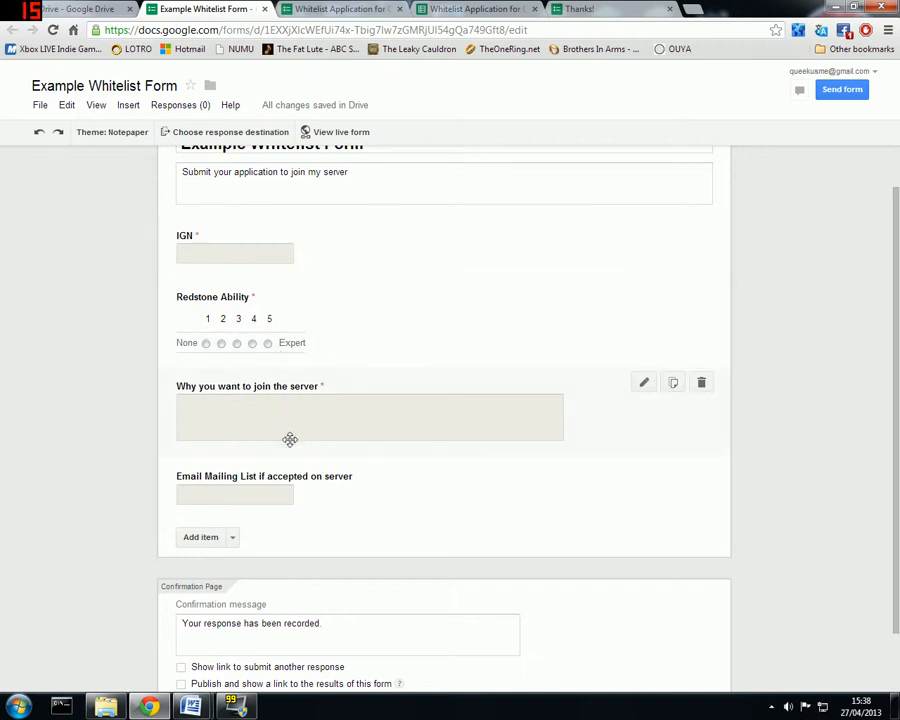
scroll(288, 448, down, 1)
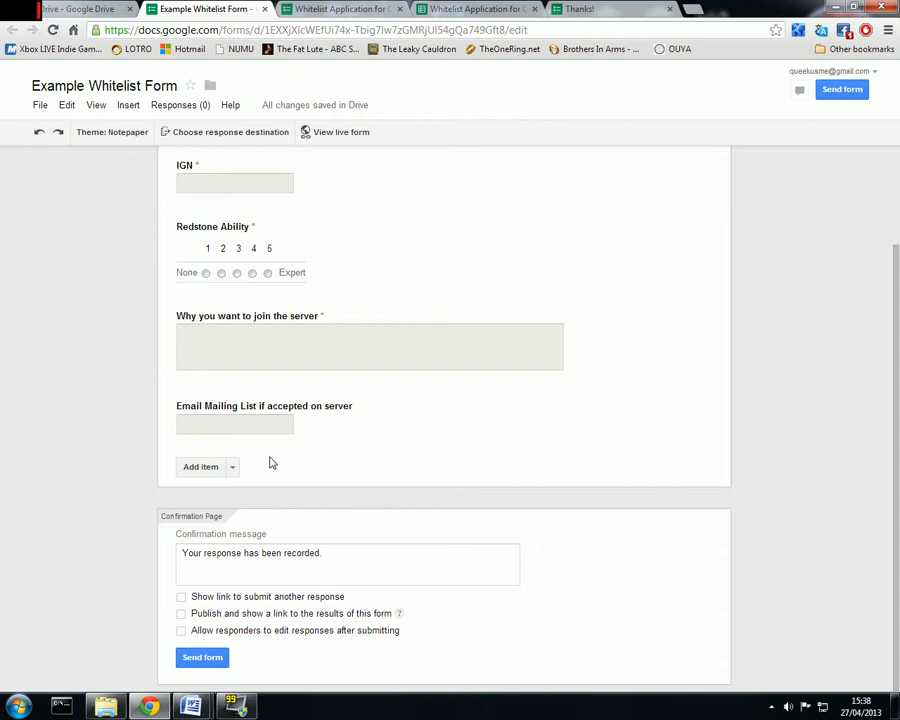
click(450, 10)
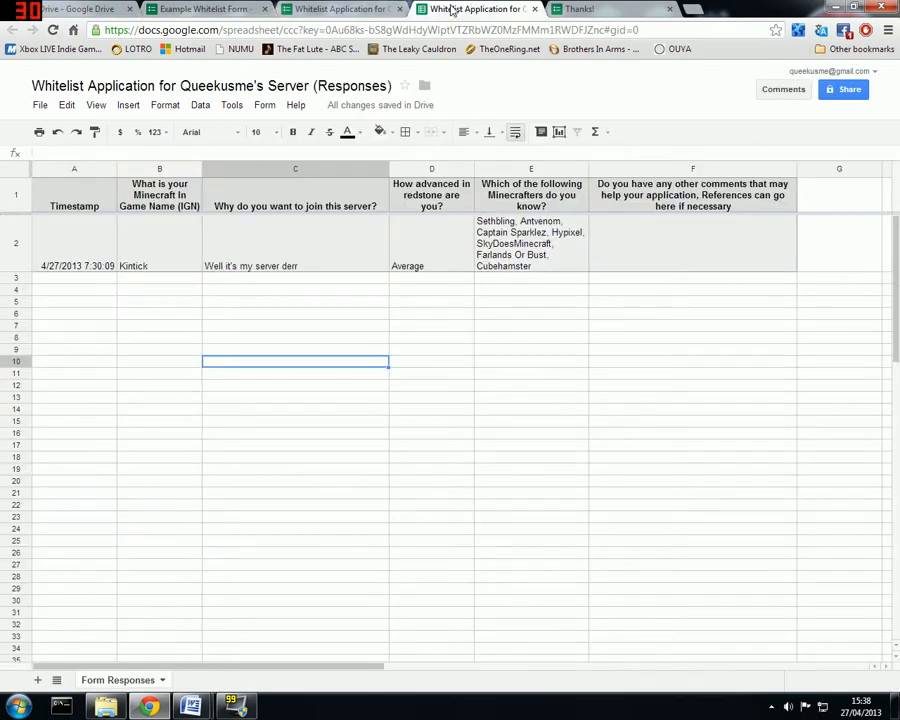
click(360, 9)
click(615, 10)
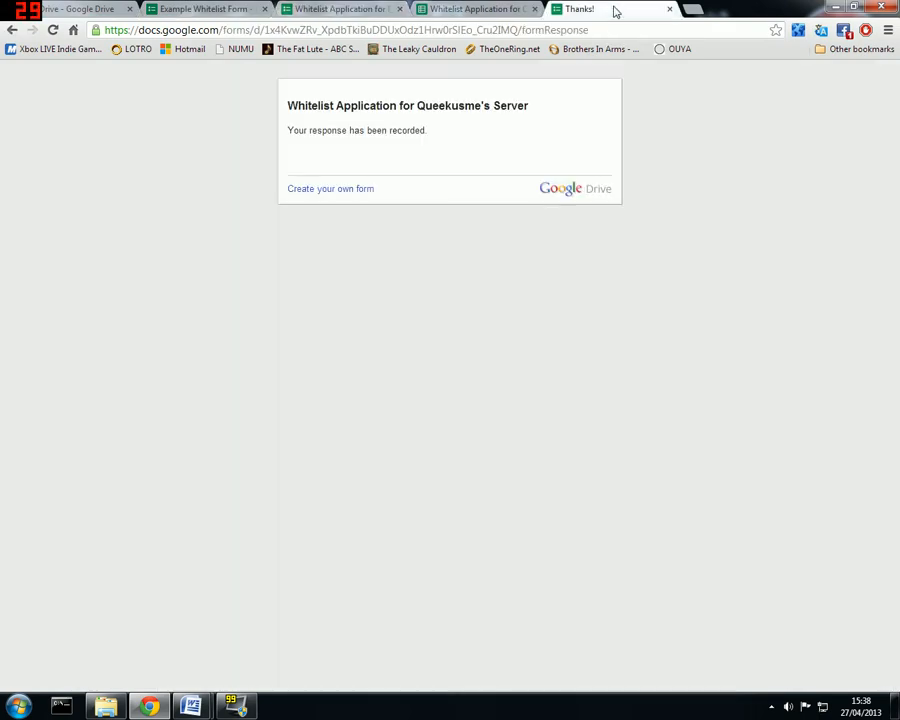
click(181, 14)
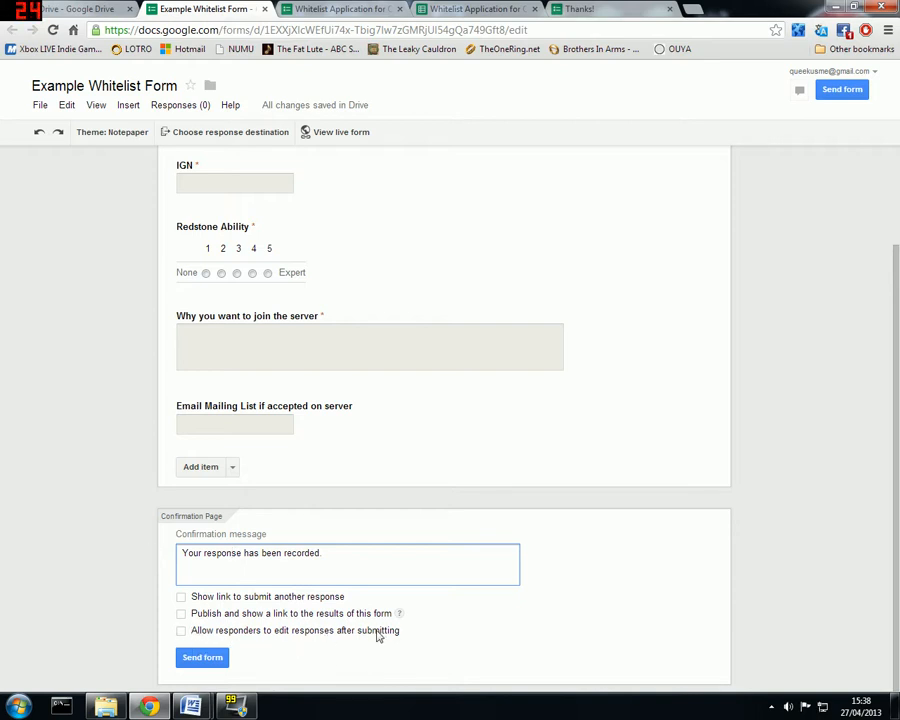
mouse_move(402, 617)
drag(124, 644, 130, 630)
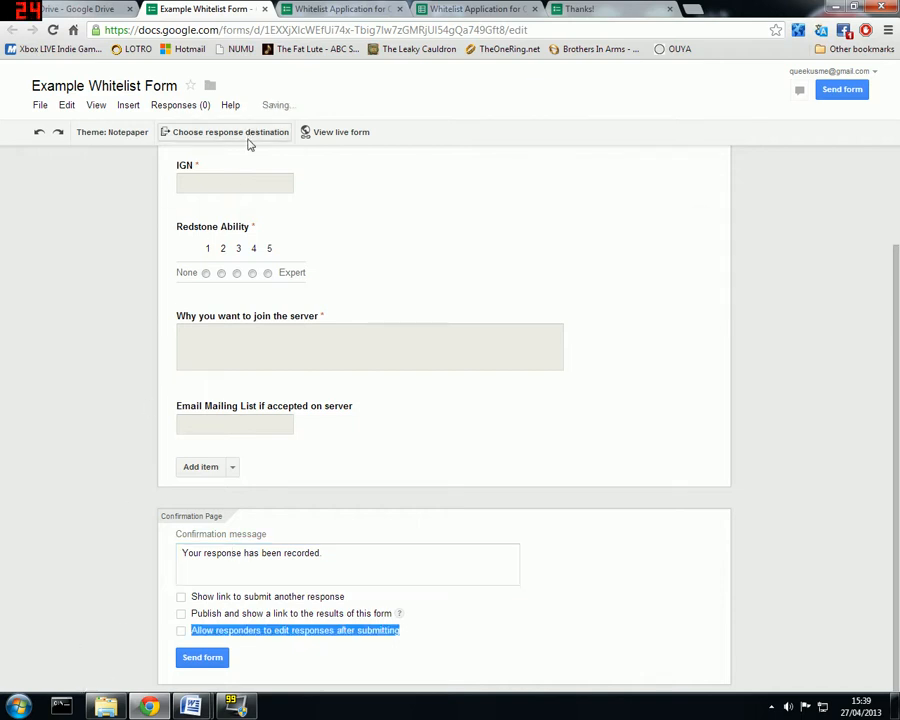
Store the responses in a new spreadsheet named "Example Whitelist Form (Responses)" and open the live form.
click(246, 136)
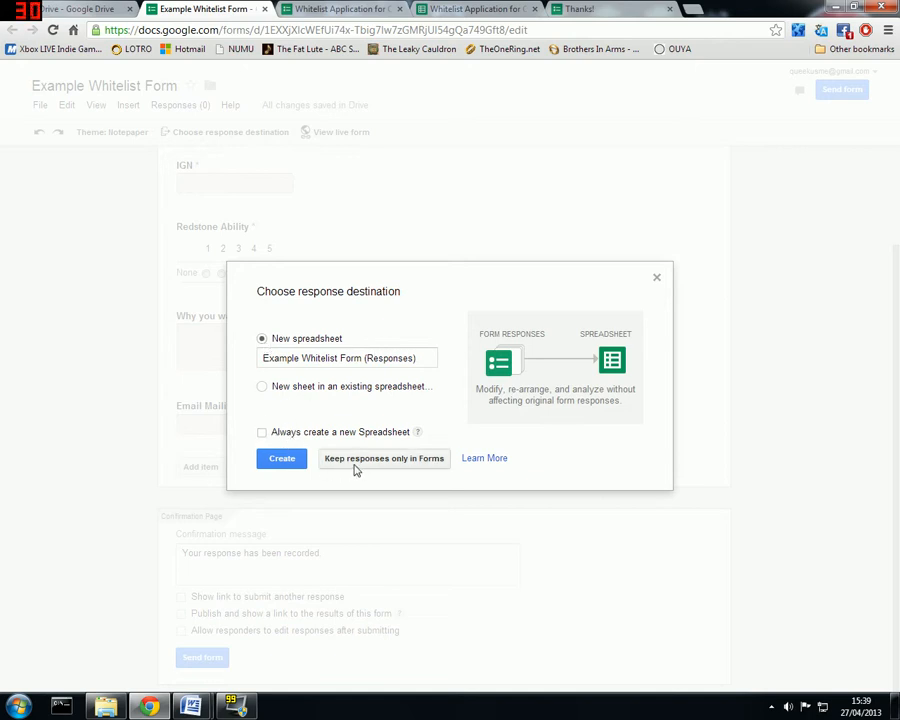
click(281, 459)
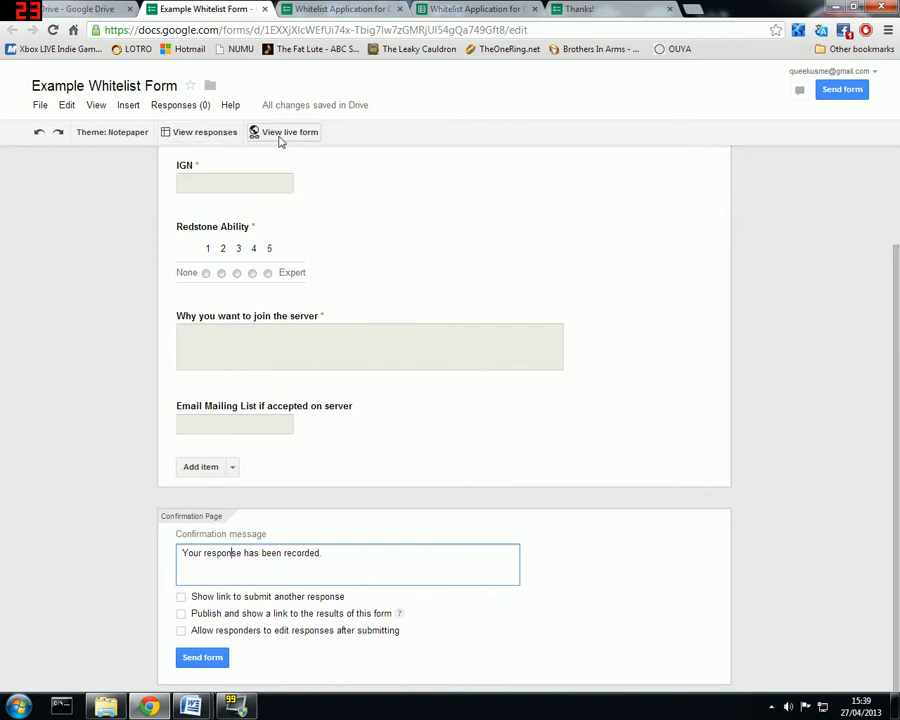
click(281, 138)
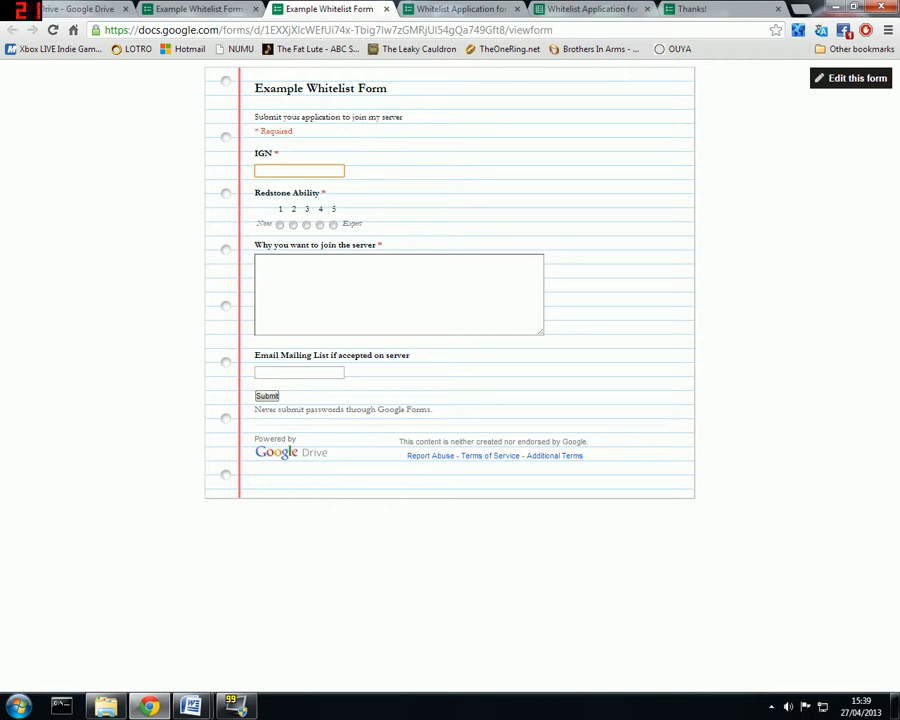
Fill in the applicant's in-game name on the live form and rate Redstone Ability as 3.
drag(254, 409, 432, 409)
click(462, 398)
click(262, 171)
text(Kintick)
click(306, 224)
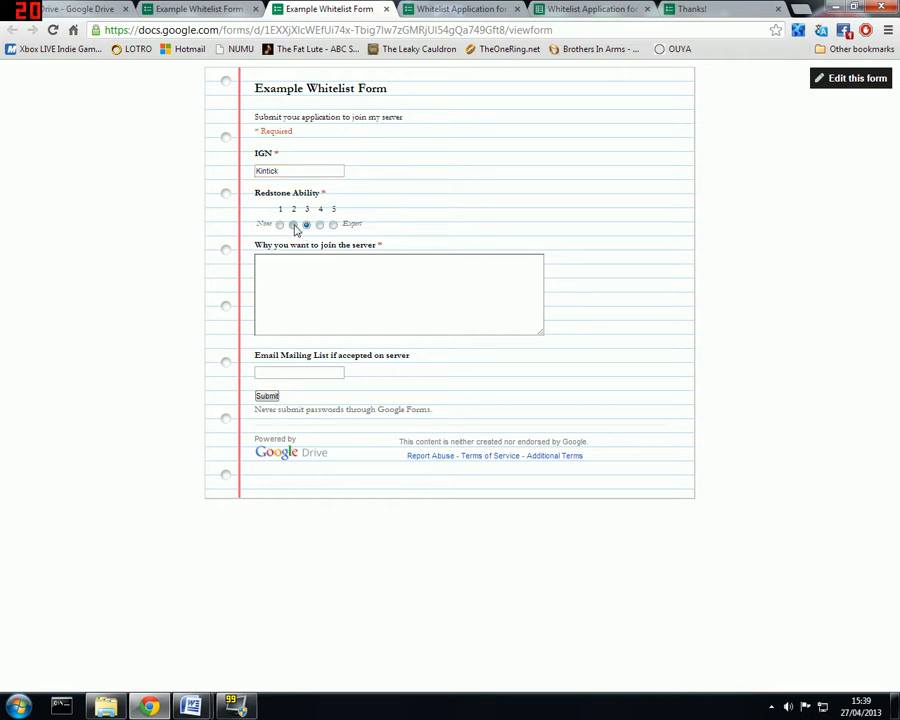
click(333, 225)
click(306, 224)
Answer why you want to join with "It's my server numpty" and submit the form with the mailing list email left blank.
click(345, 283)
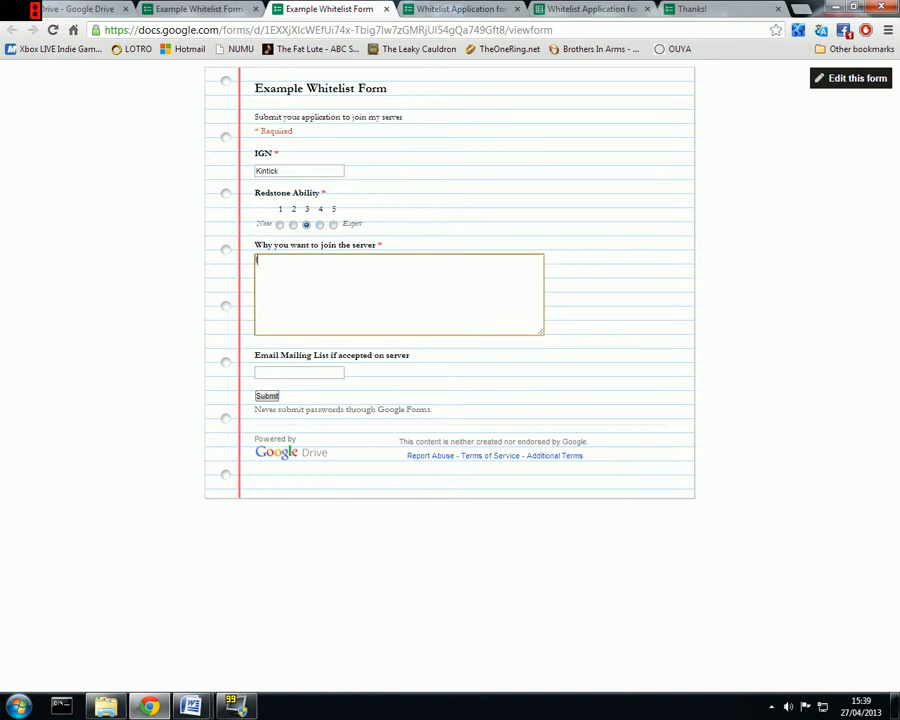
text(It's my server numpty)
click(281, 373)
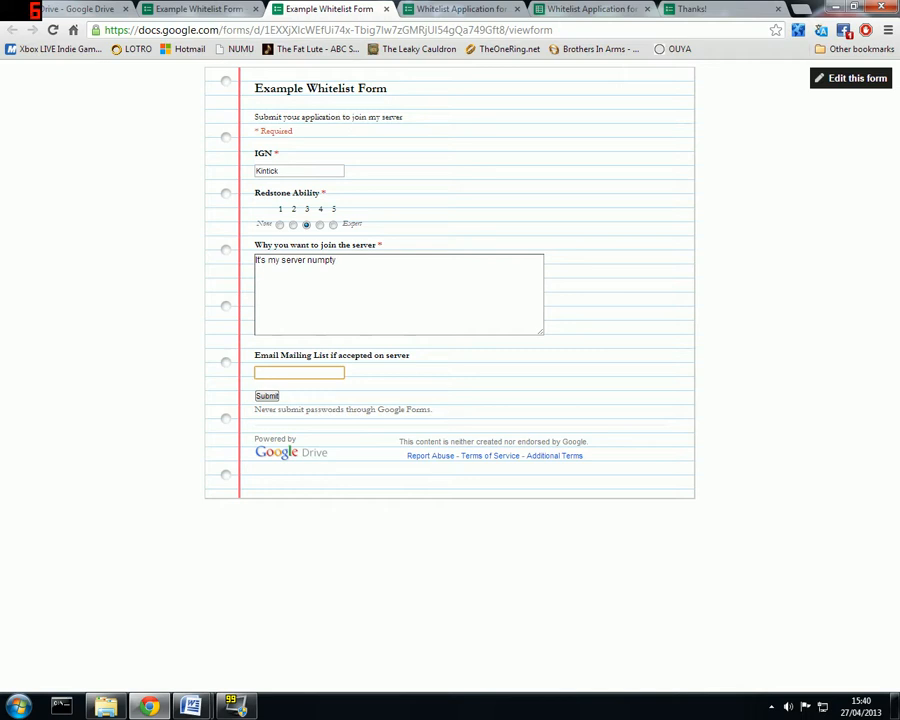
click(268, 396)
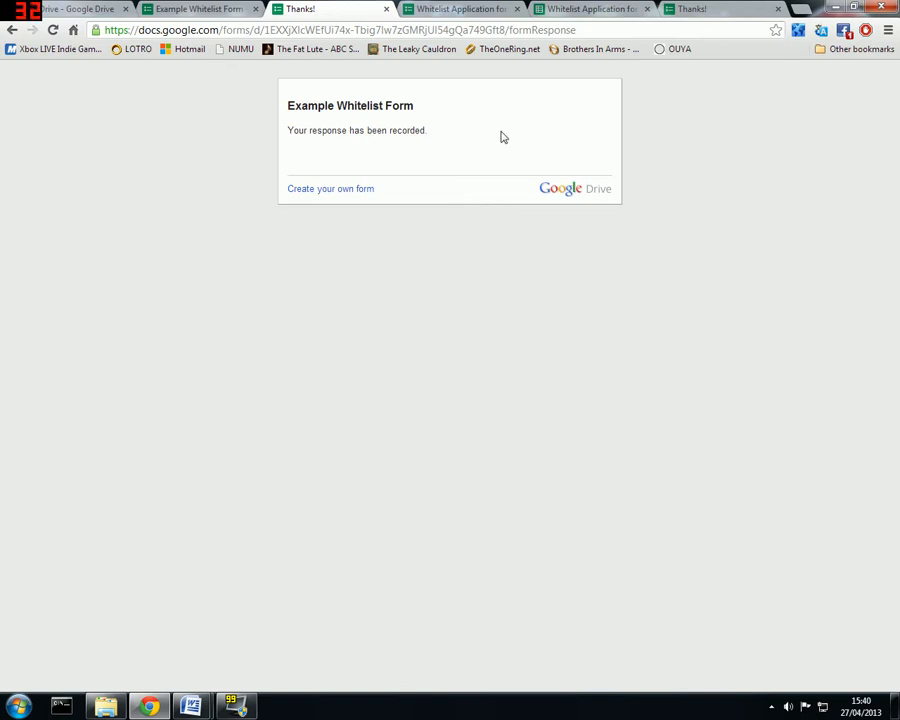
Close the older whitelist application's form, its responses spreadsheet and its submission confirmation page.
click(472, 10)
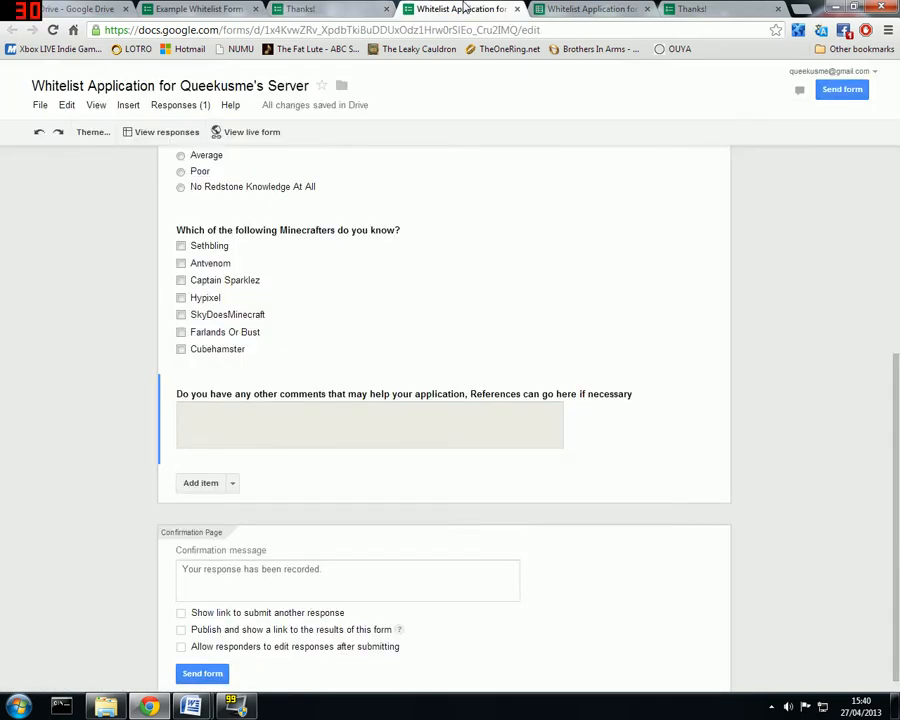
click(517, 9)
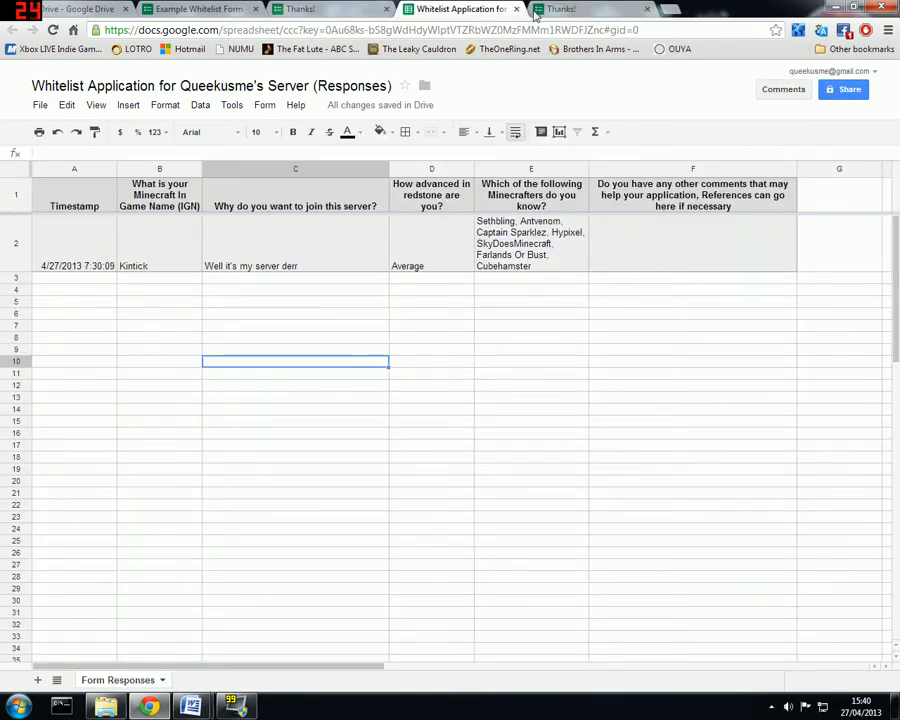
click(517, 9)
click(517, 9)
Open the Example Whitelist Form's response spreadsheet and compare its columns and the submitted entry with the form's questions.
click(189, 10)
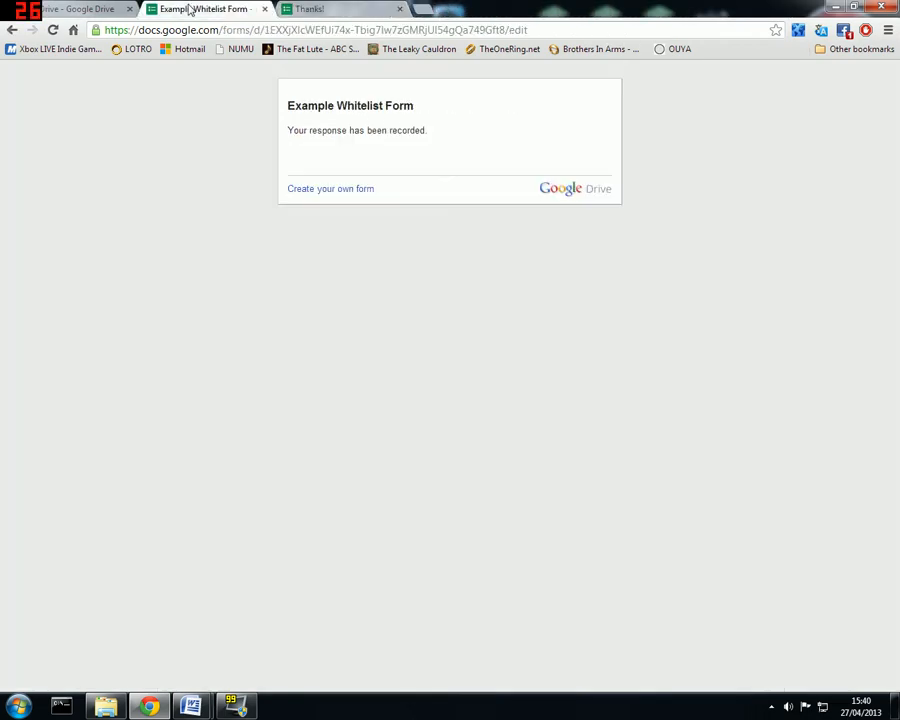
click(193, 134)
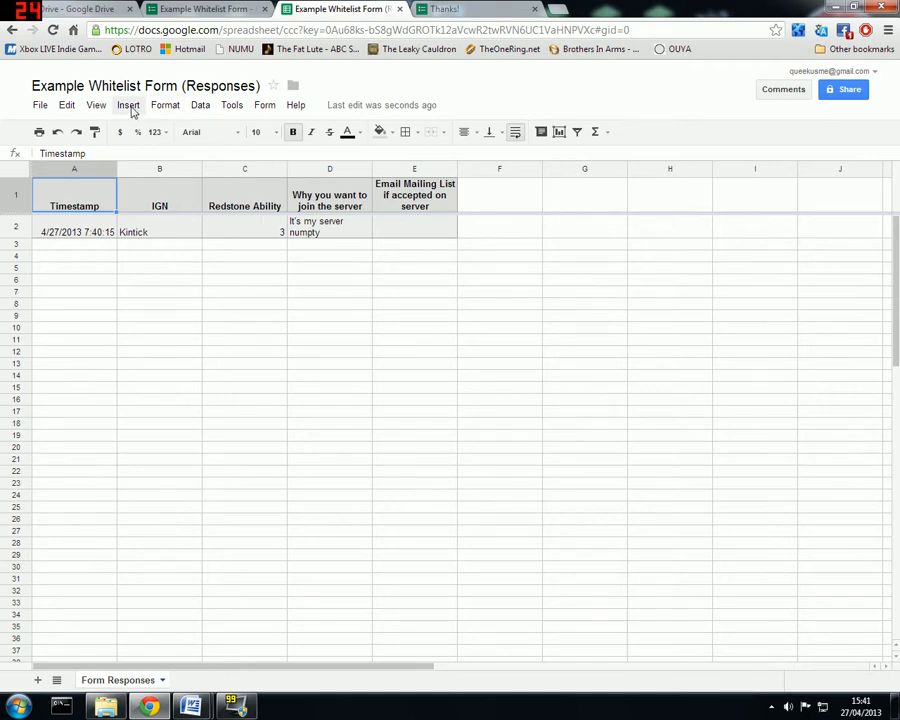
click(95, 106)
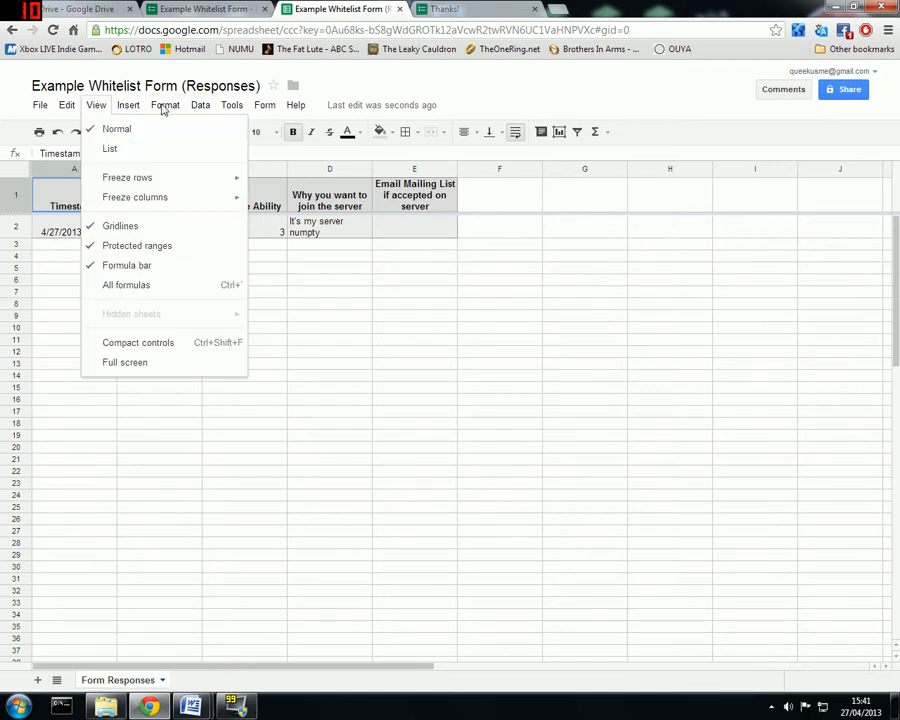
mouse_move(201, 110)
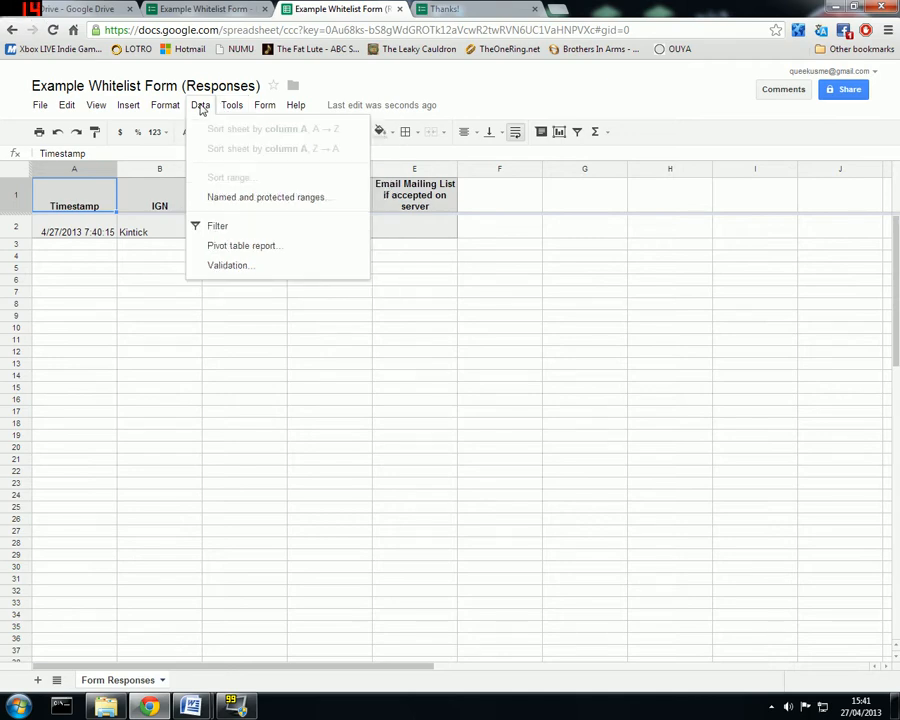
click(240, 9)
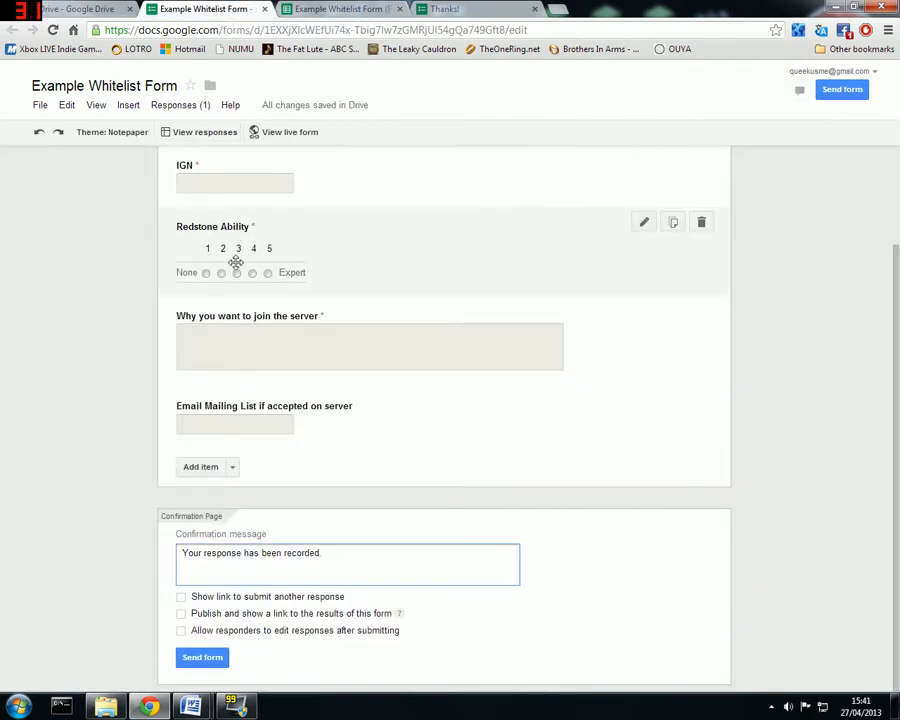
click(323, 12)
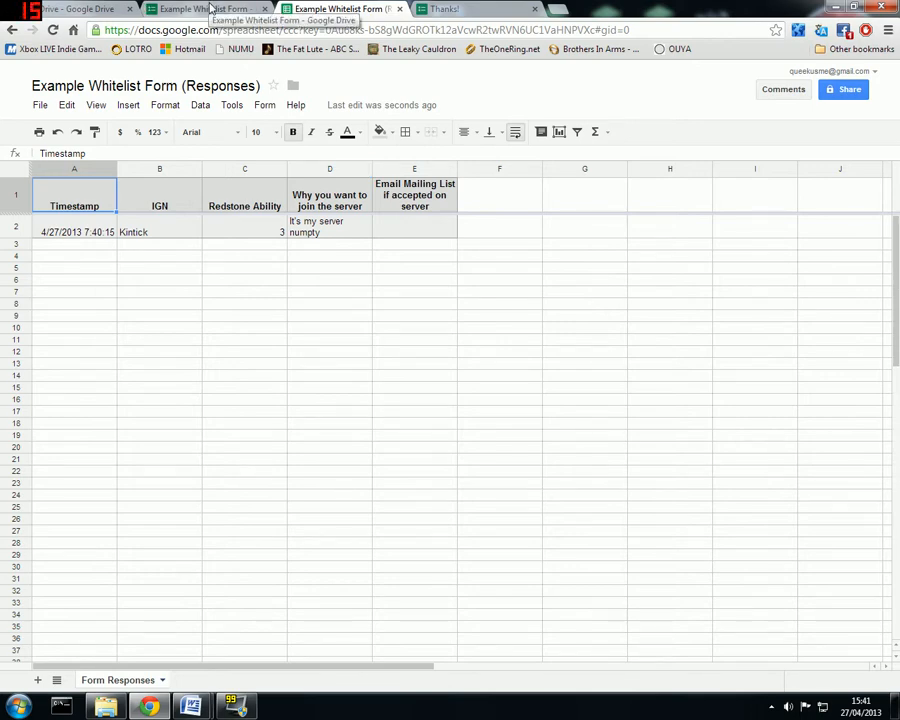
click(211, 8)
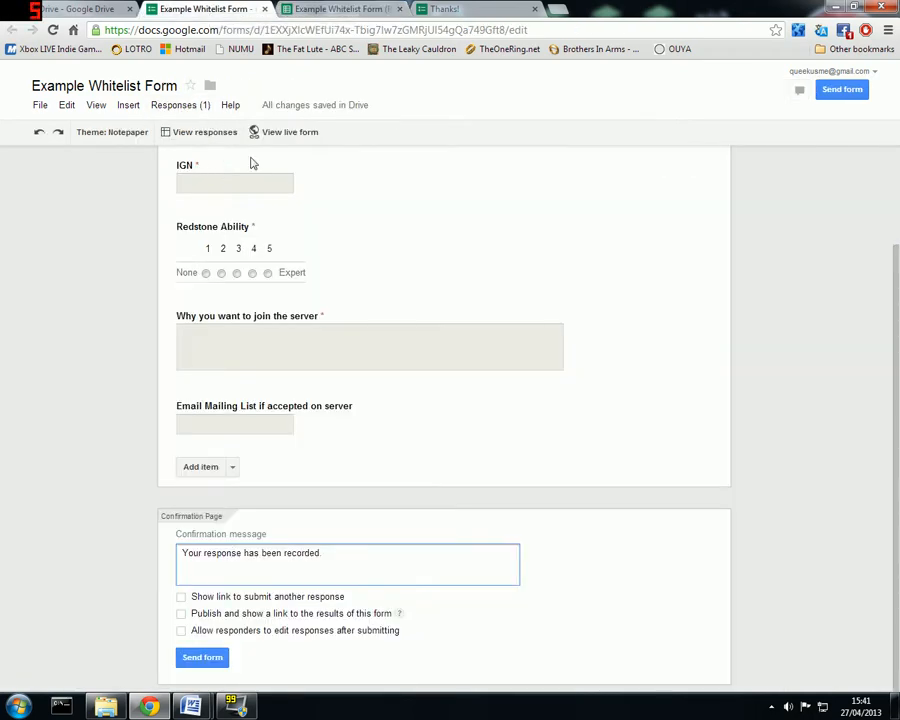
scroll(322, 272, up, 2)
Open the "Ask a question" form and its spreadsheet from Drive to examine another example of collected responses.
click(104, 8)
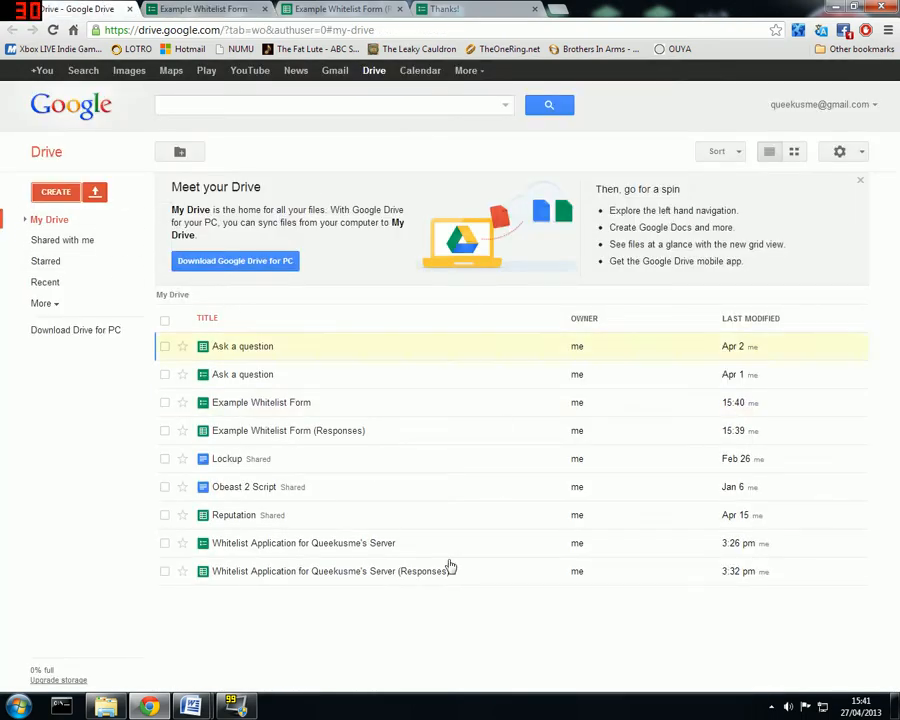
click(245, 374)
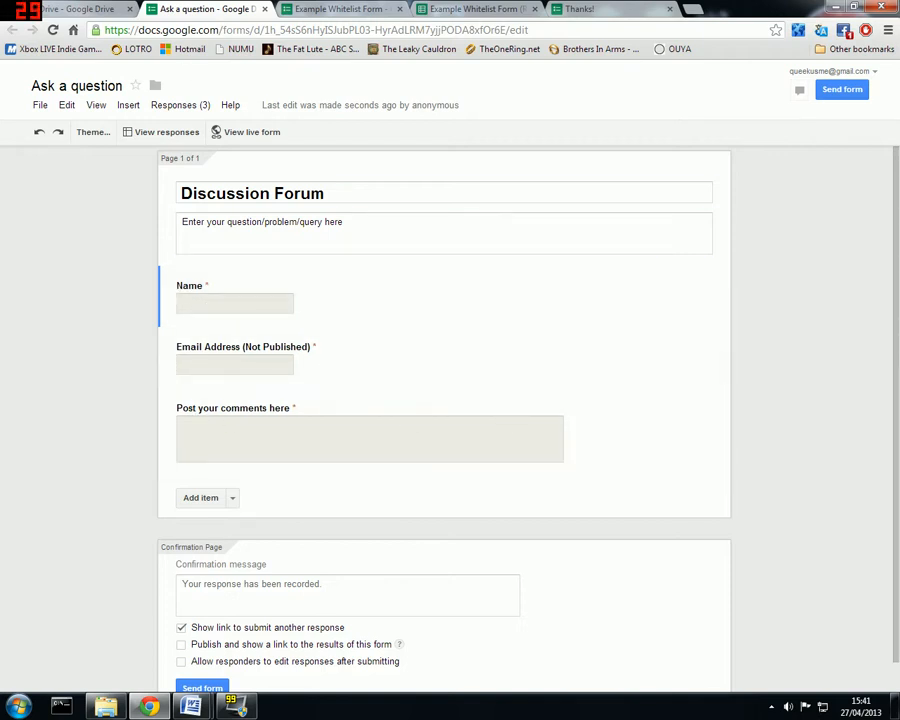
click(72, 9)
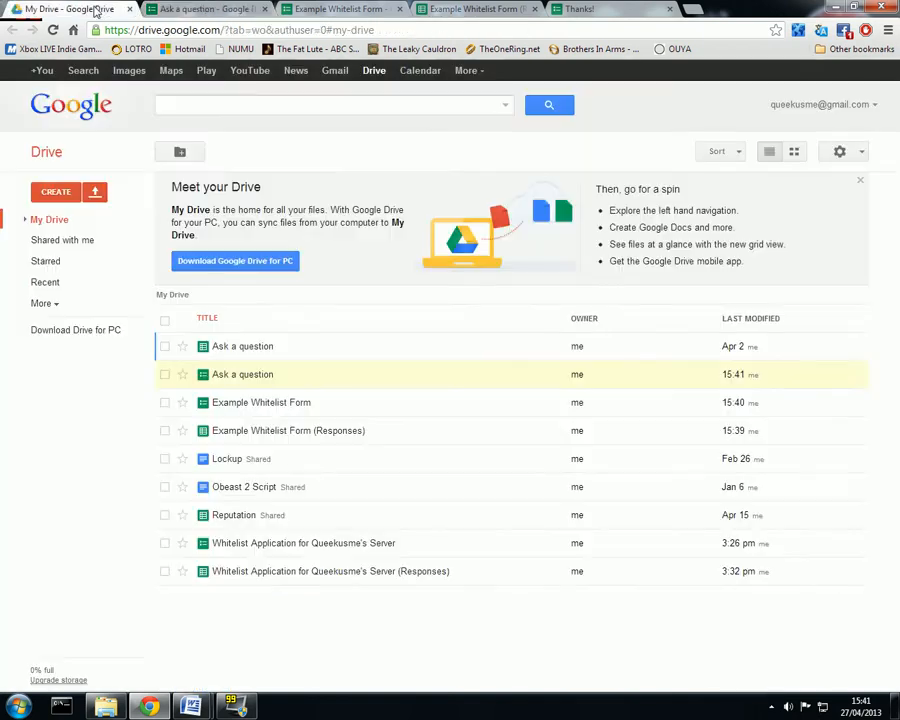
click(243, 347)
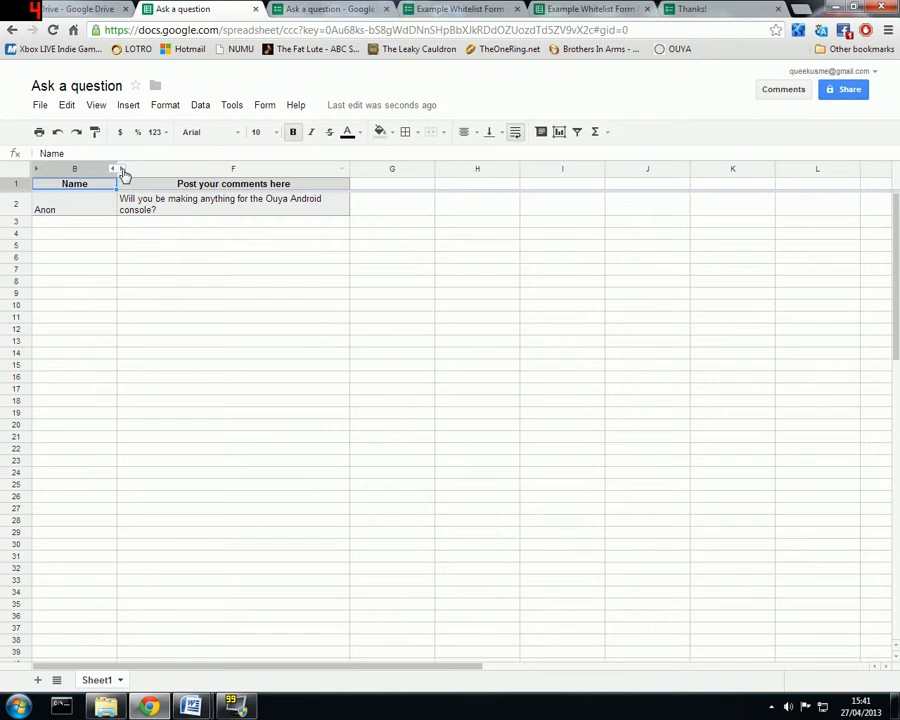
click(104, 8)
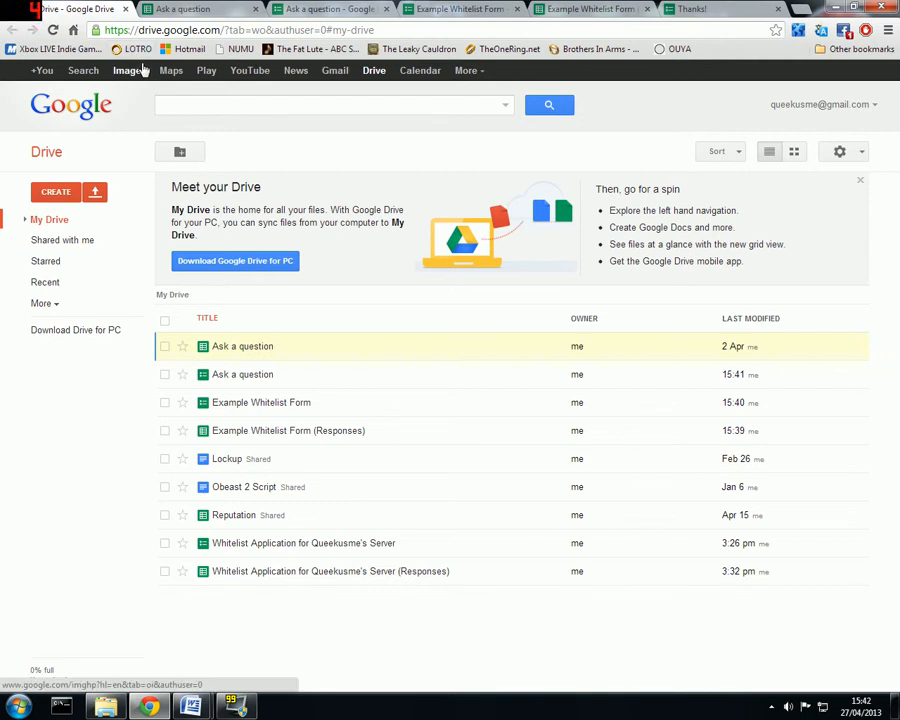
click(220, 9)
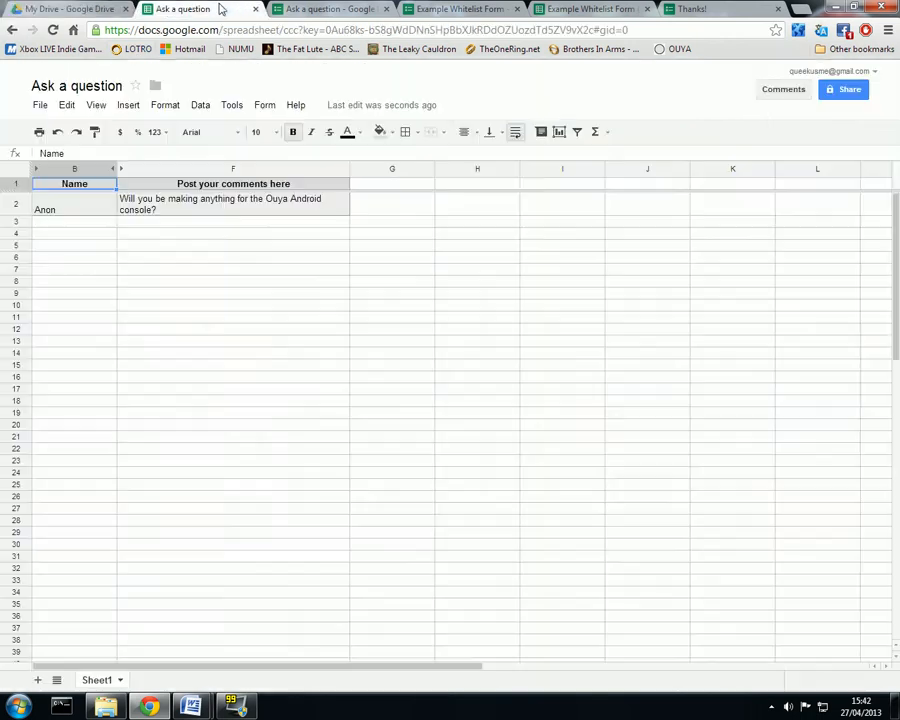
click(117, 7)
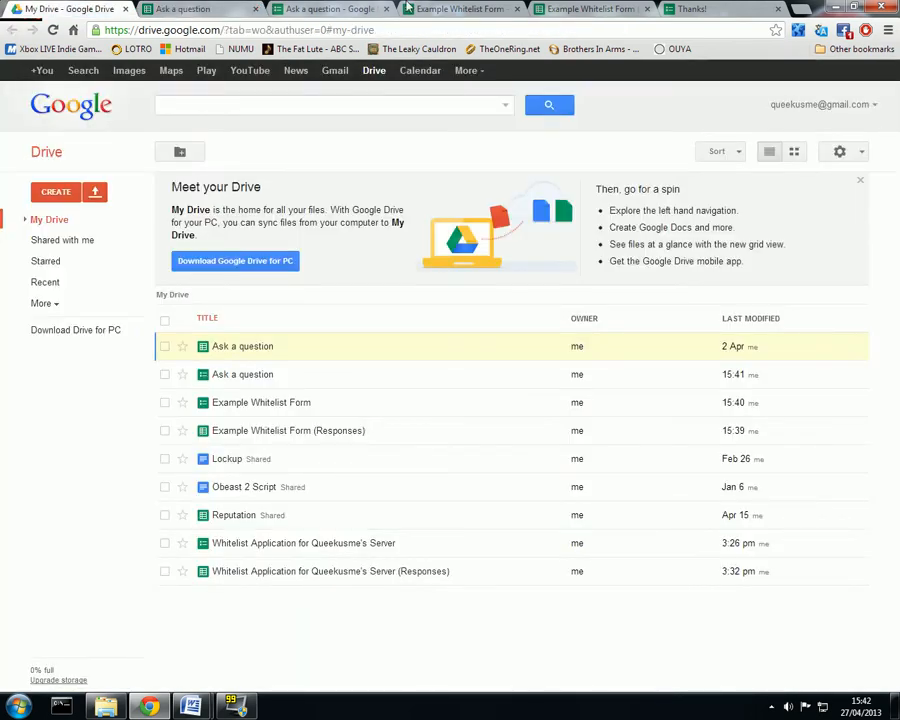
Close the submission confirmation page and all open forms and spreadsheets, leaving only the My Drive file list.
click(740, 9)
click(778, 9)
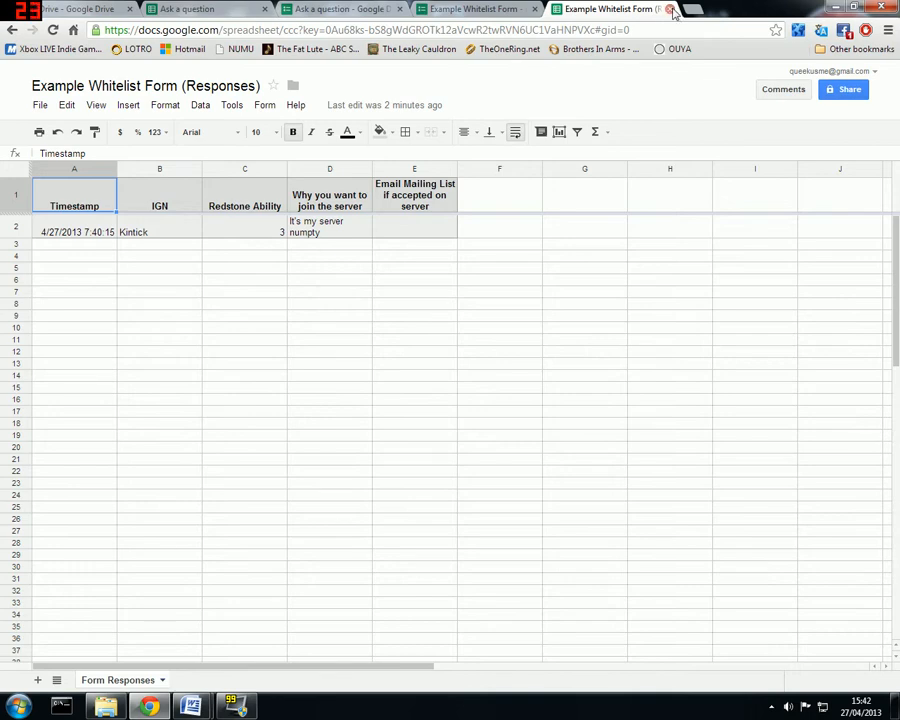
click(490, 8)
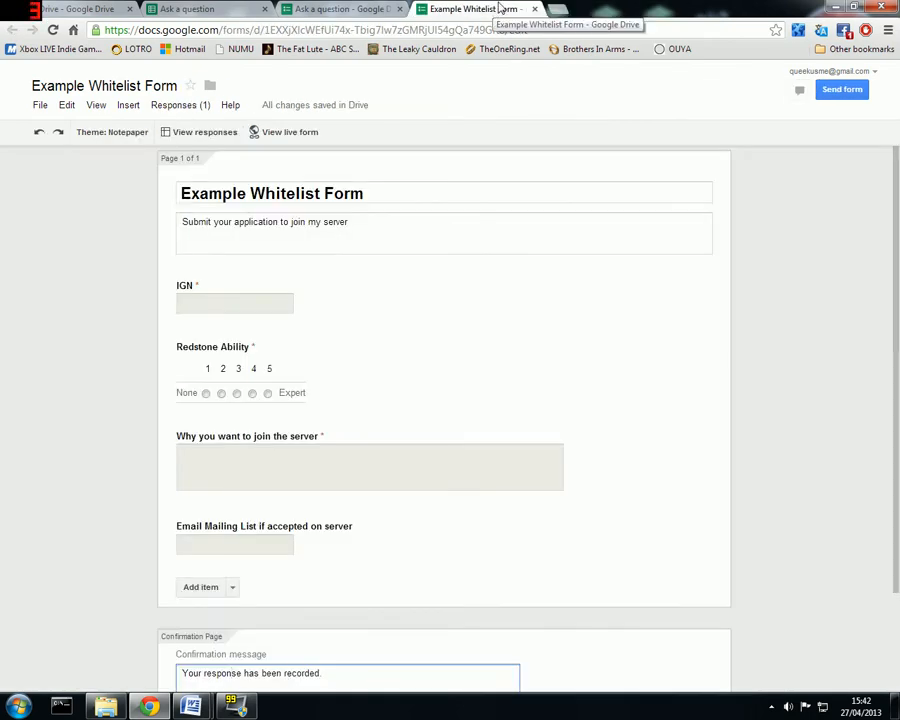
click(534, 9)
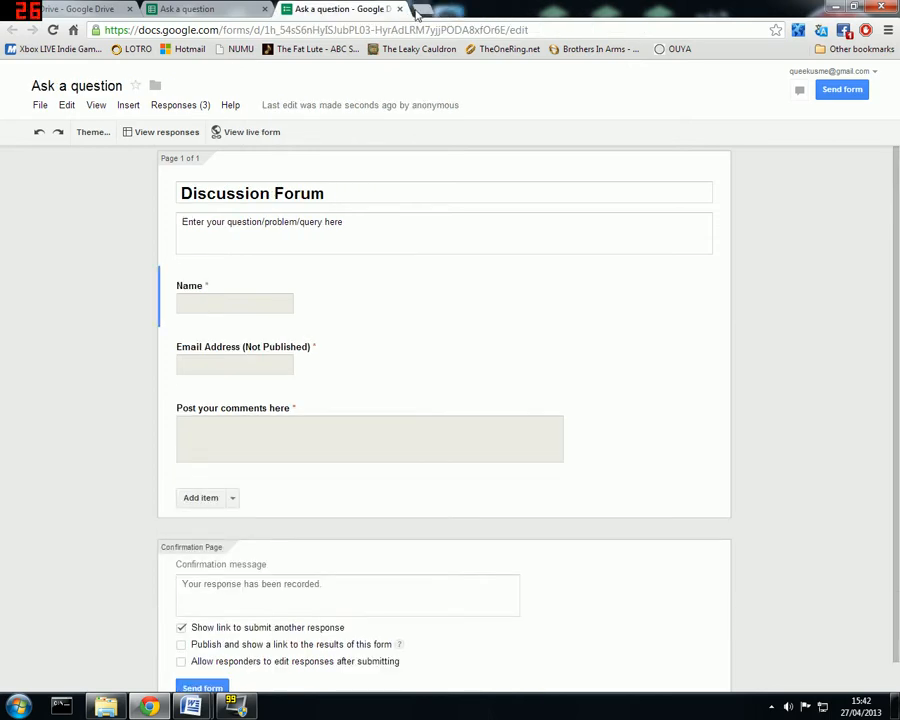
click(399, 9)
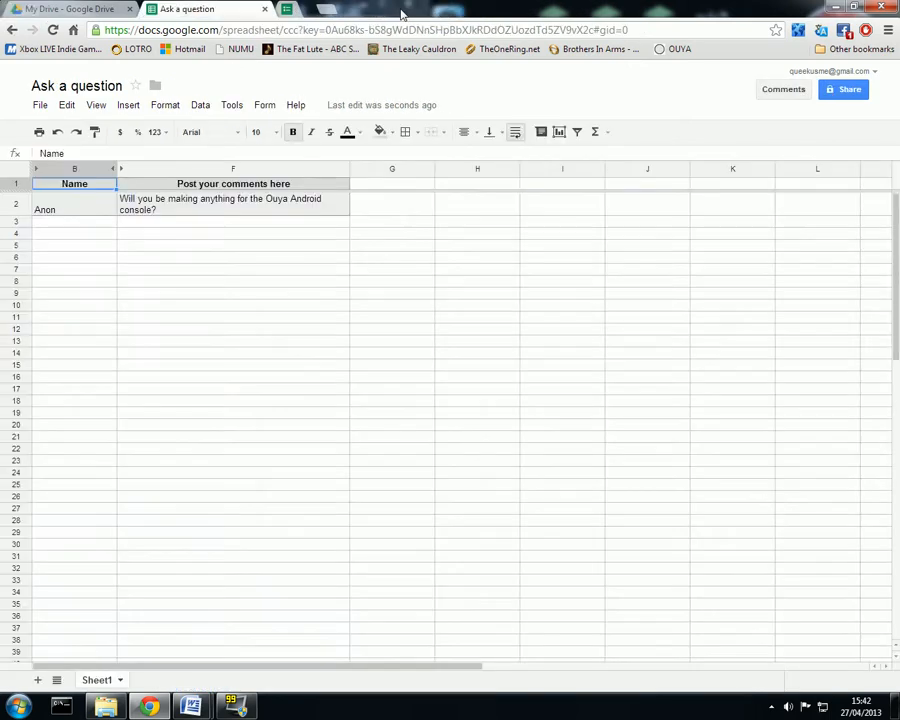
click(266, 12)
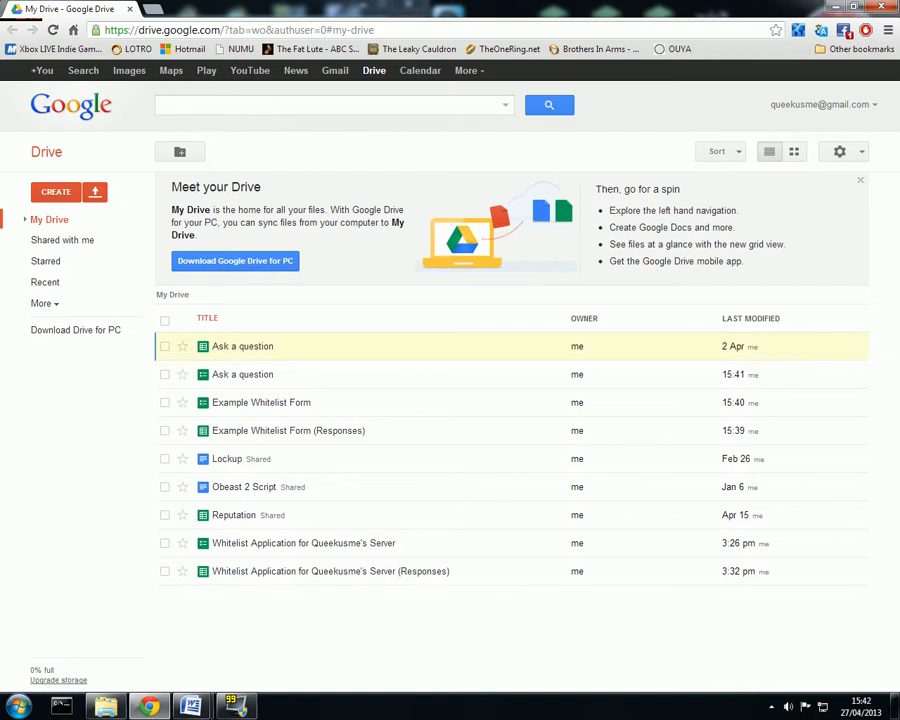